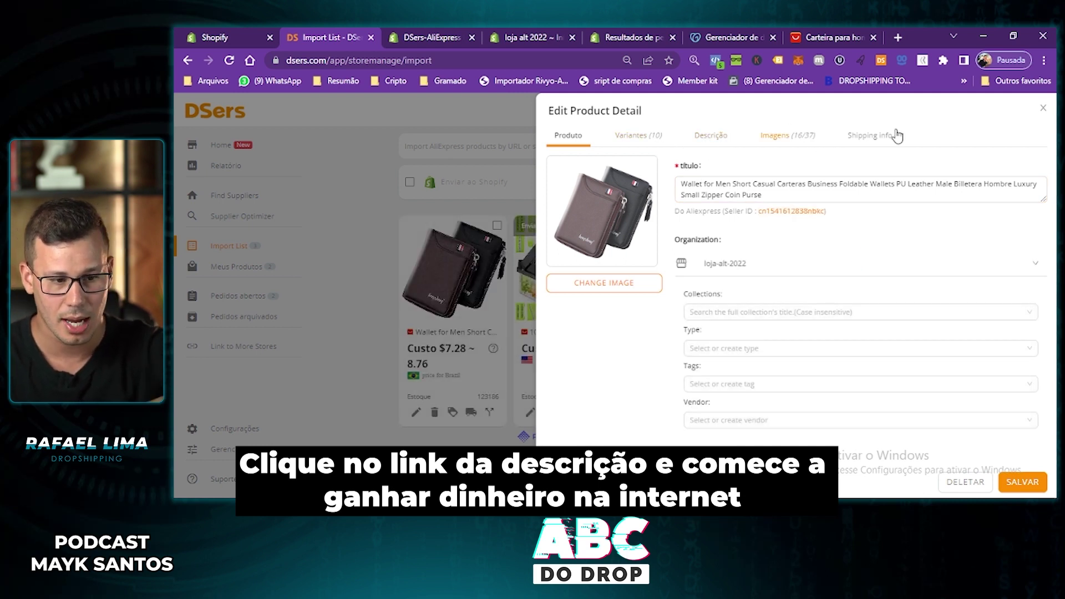
# Step: Push the men's wallet to loja-alt-2022 with the price rule, selling when out of stock and online store publishing enabled
pyautogui.click(708, 313)
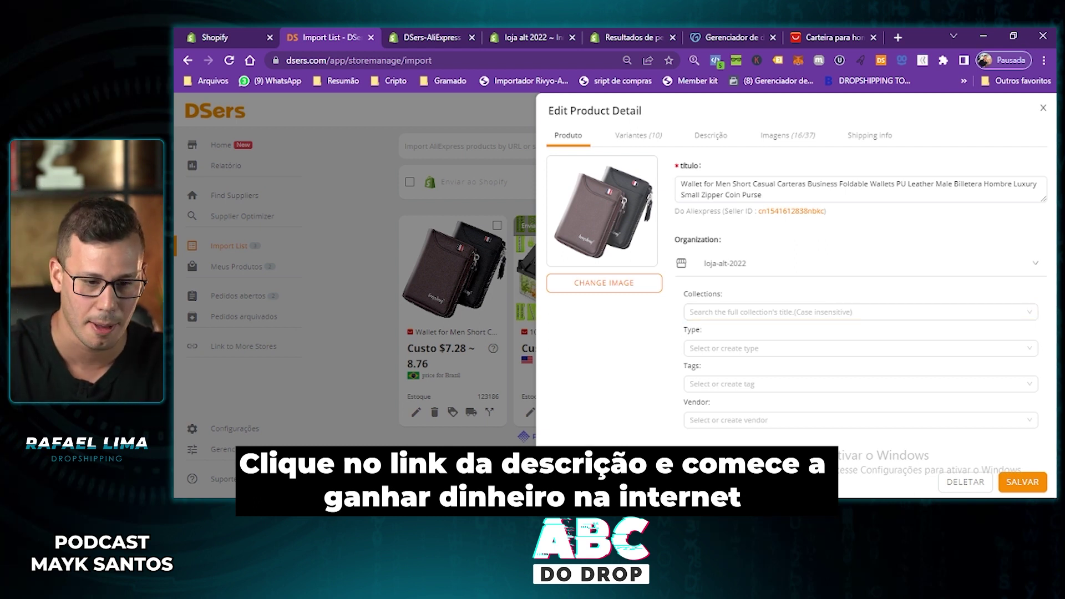
pyautogui.click(1042, 110)
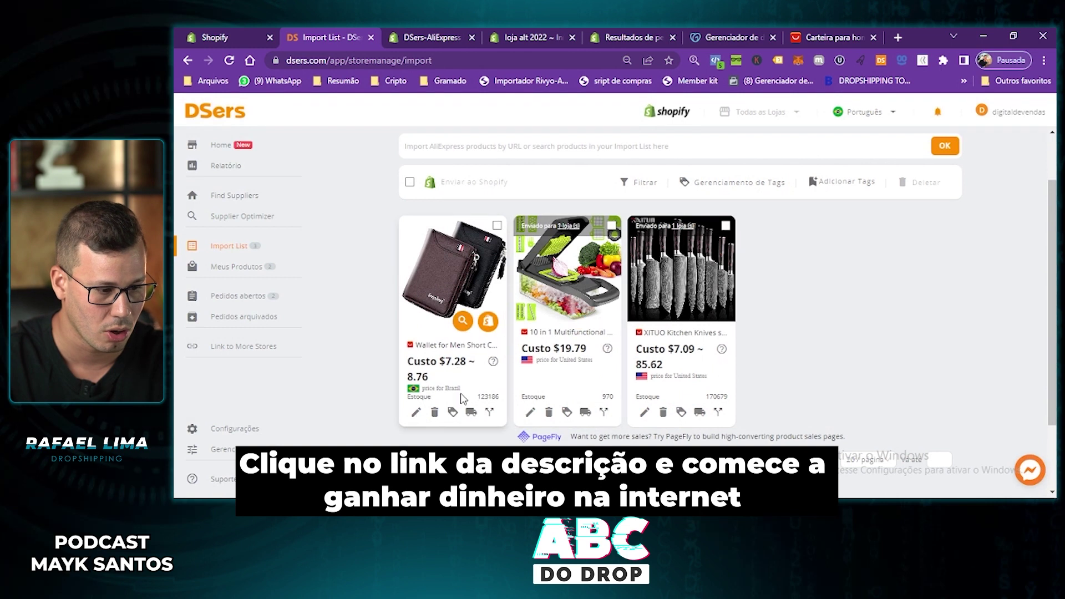
pyautogui.click(487, 322)
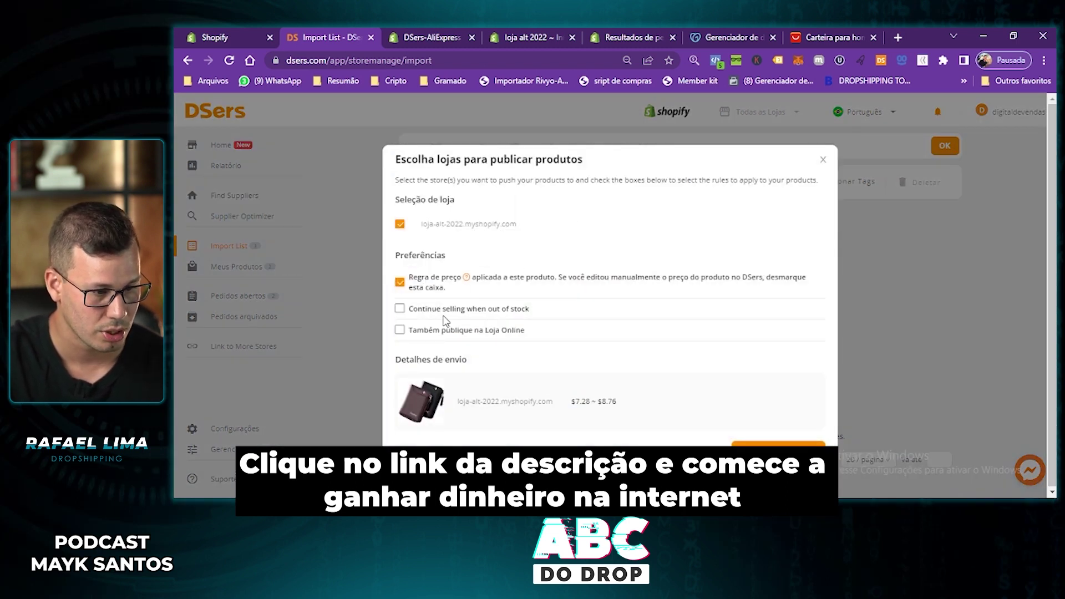
pyautogui.click(399, 309)
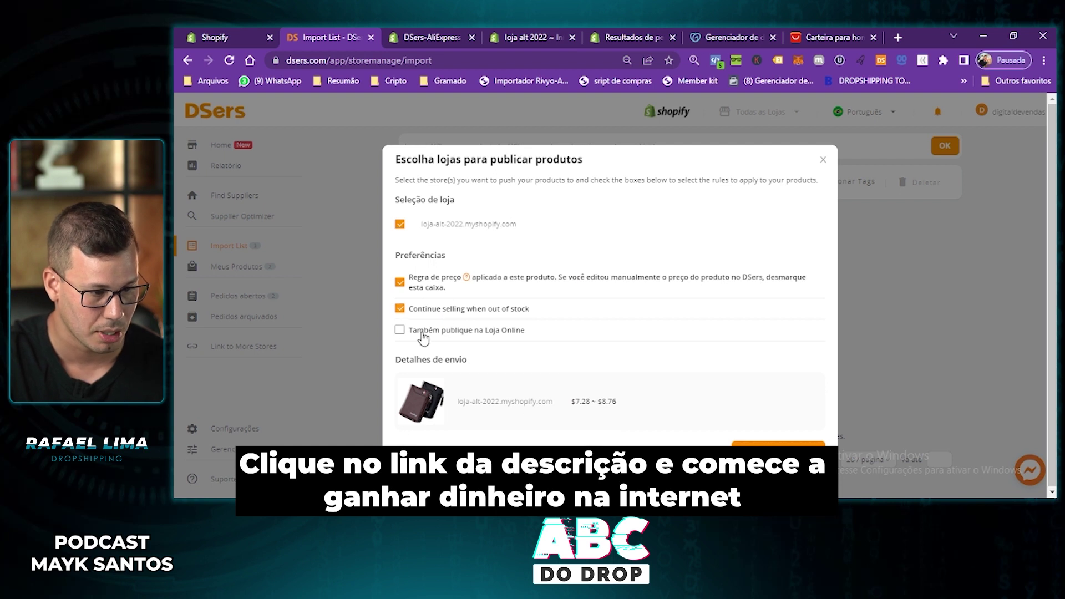
pyautogui.click(399, 330)
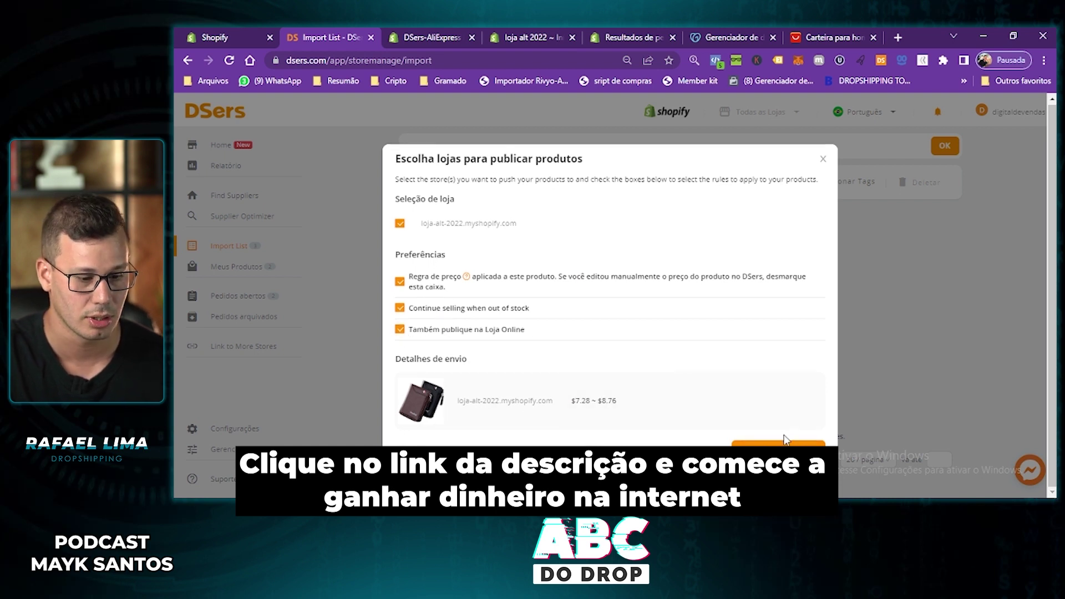
pyautogui.click(772, 446)
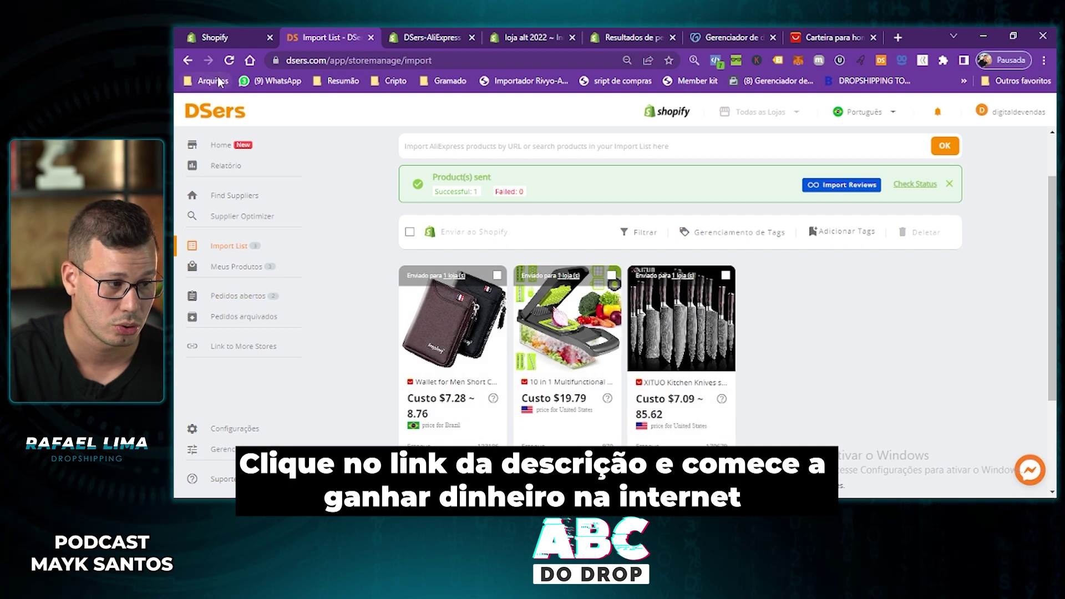
# Step: Switch to the Shopify admin, reload it and open the imported men's wallet from the product list
pyautogui.moveTo(496, 377)
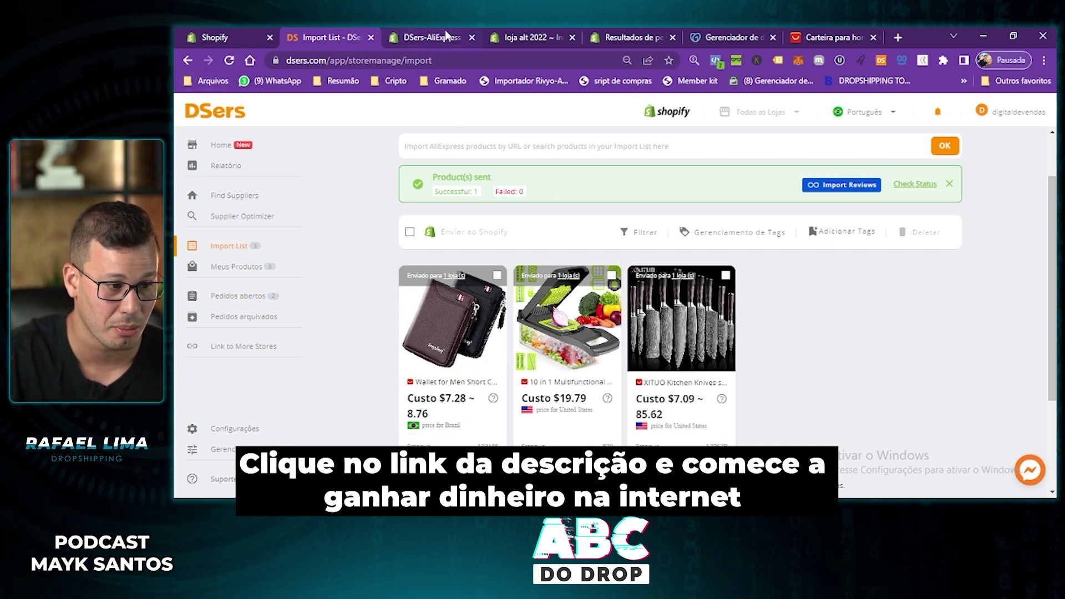
pyautogui.click(542, 37)
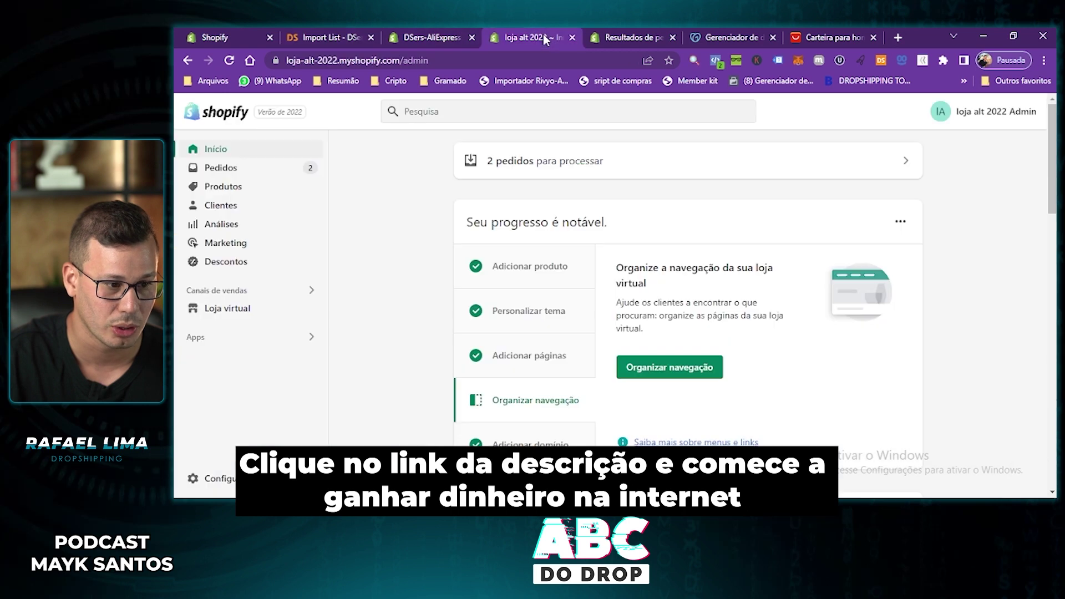
pyautogui.click(231, 59)
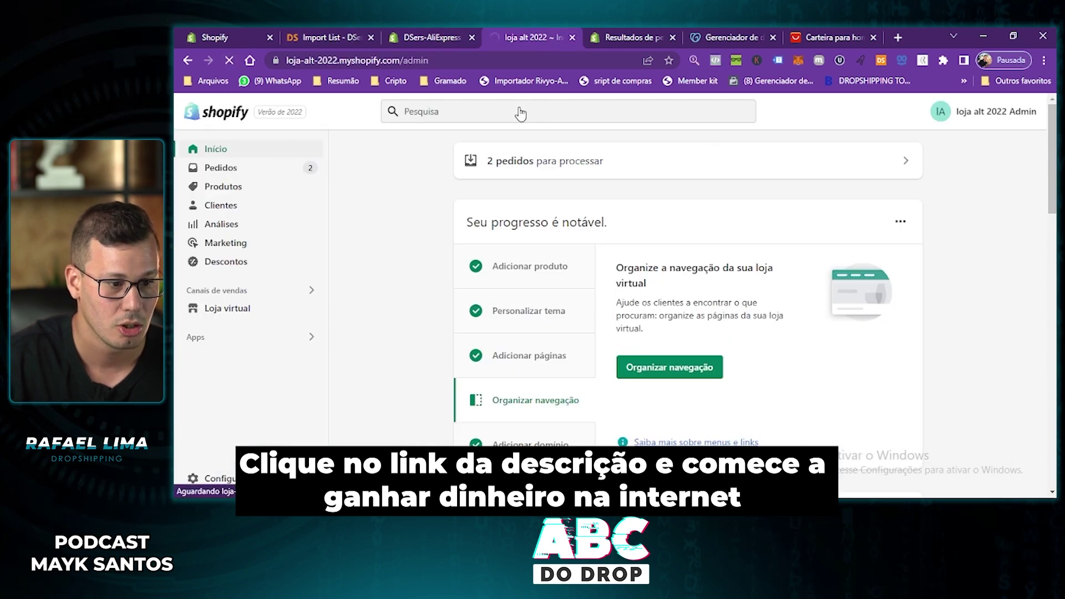
pyautogui.click(773, 37)
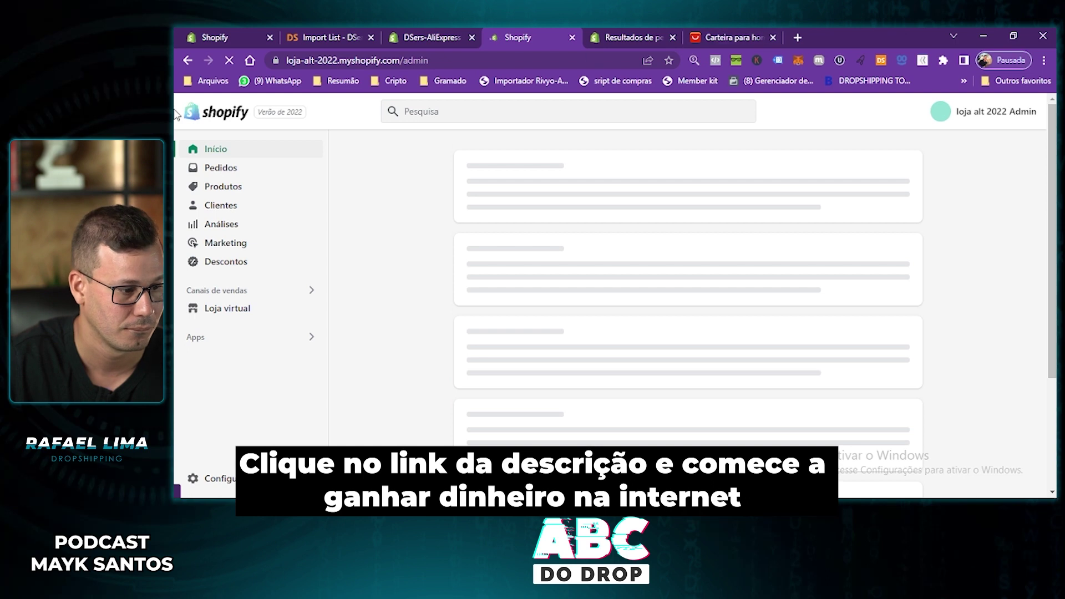
pyautogui.click(223, 189)
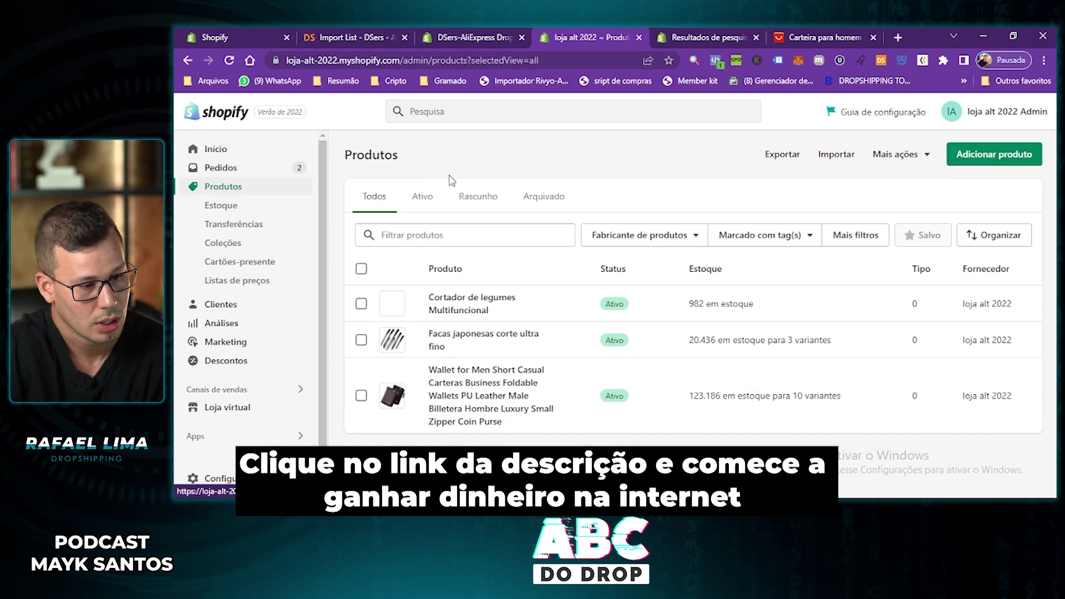
pyautogui.click(497, 389)
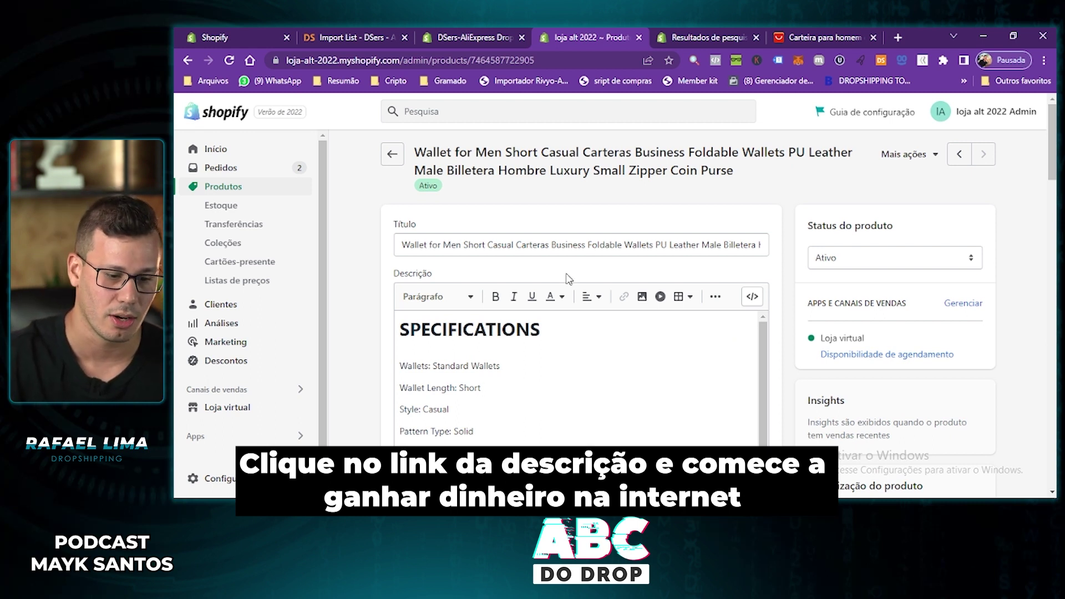
# Step: Review the wallet product's description, status, sales channels and organization settings
pyautogui.scroll(-3, 568, 278)
pyautogui.scroll(1, 889, 195)
pyautogui.click(889, 196)
pyautogui.click(882, 210)
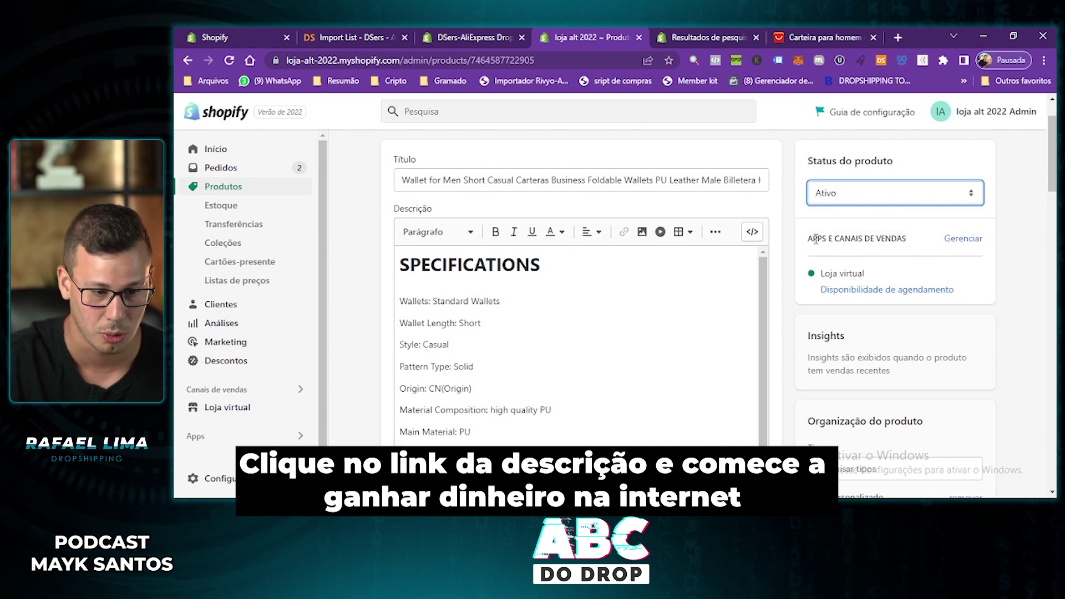
pyautogui.moveTo(815, 239); pyautogui.dragTo(904, 239)
pyautogui.click(925, 246)
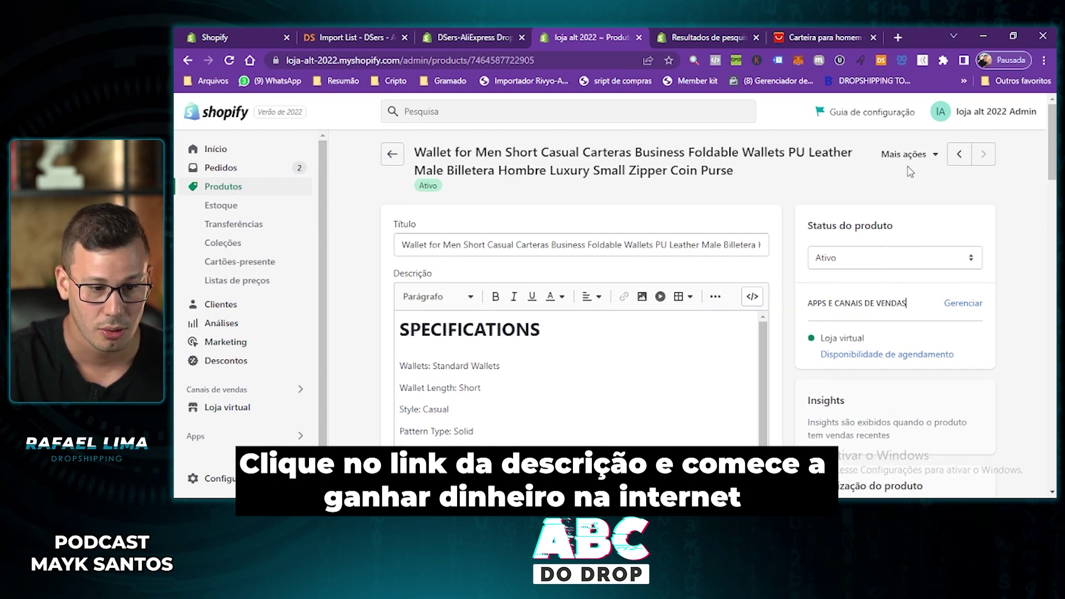
pyautogui.scroll(-10, 792, 185)
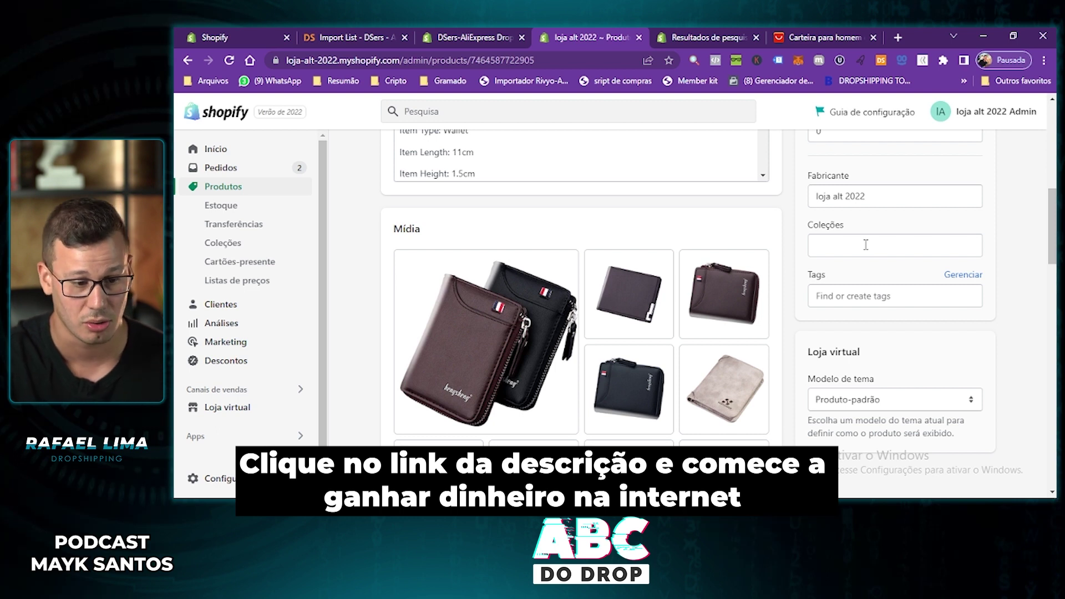
# Step: Delete the eight media images of other wallet models, keeping the brown and black zippered wallet photos
pyautogui.scroll(-2, 721, 266)
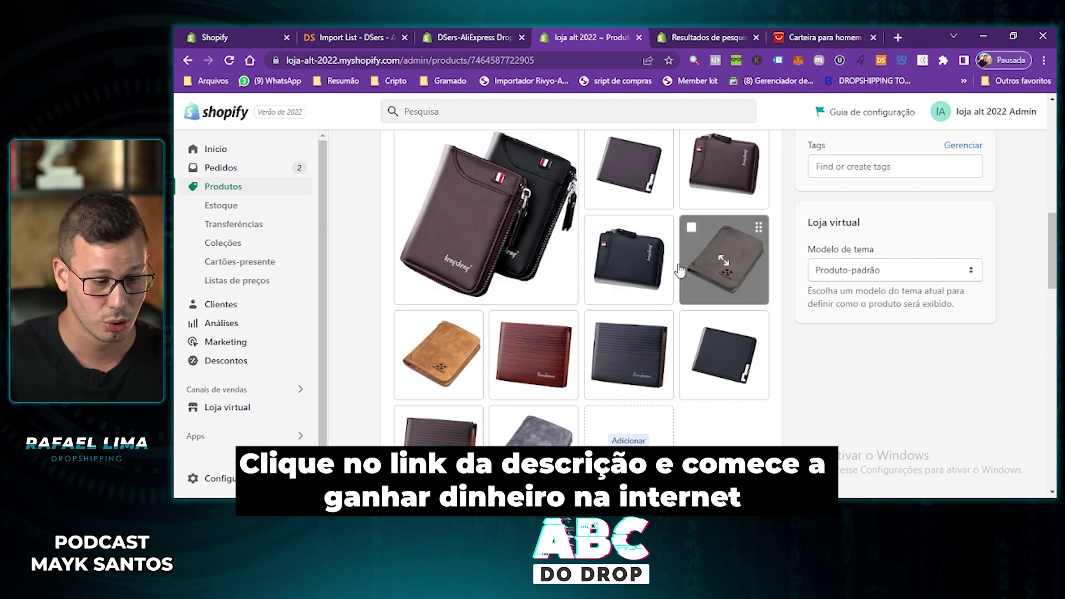
pyautogui.click(691, 227)
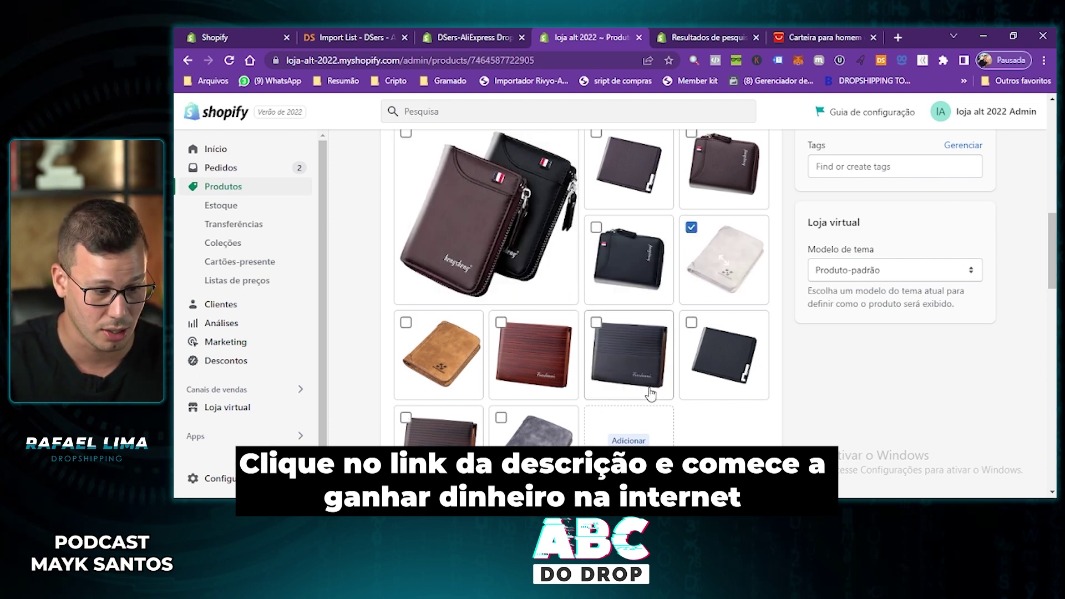
pyautogui.click(501, 417)
pyautogui.click(405, 322)
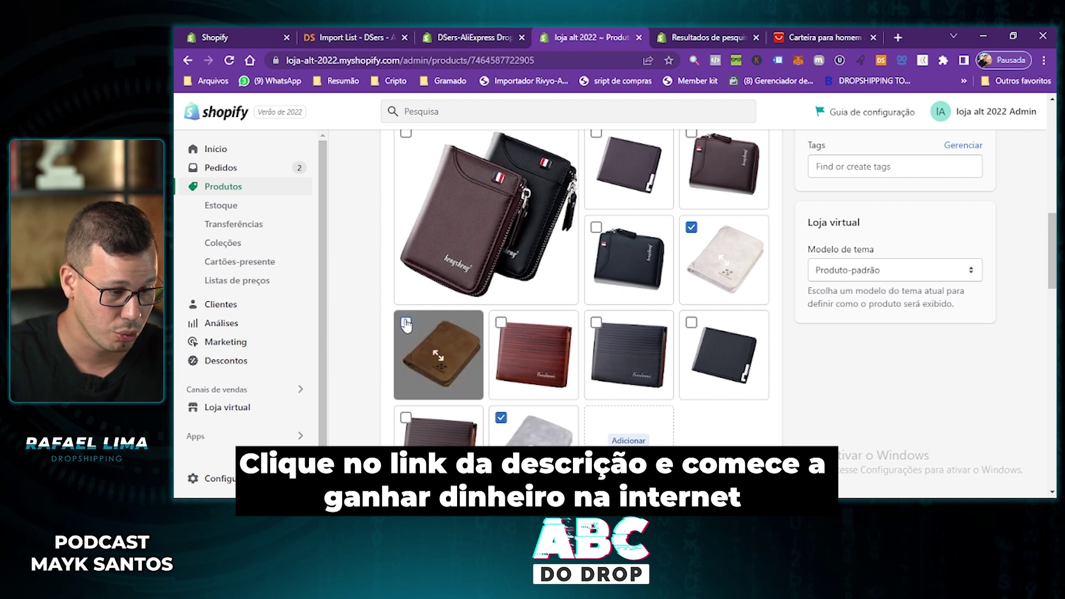
pyautogui.click(500, 322)
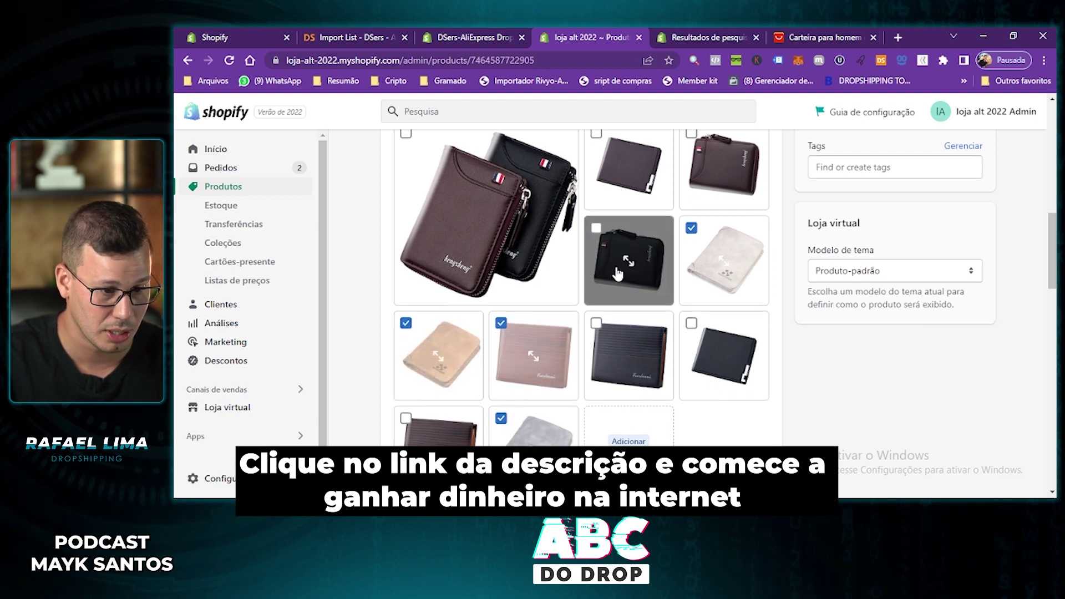
pyautogui.scroll(2, 604, 266)
pyautogui.scroll(-1, 612, 310)
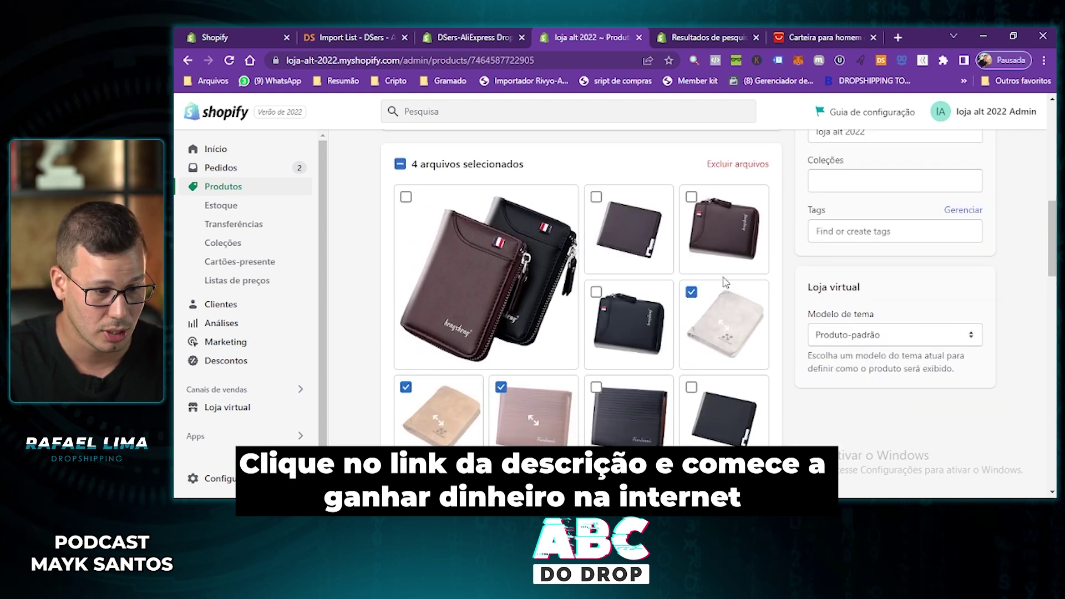
pyautogui.click(596, 197)
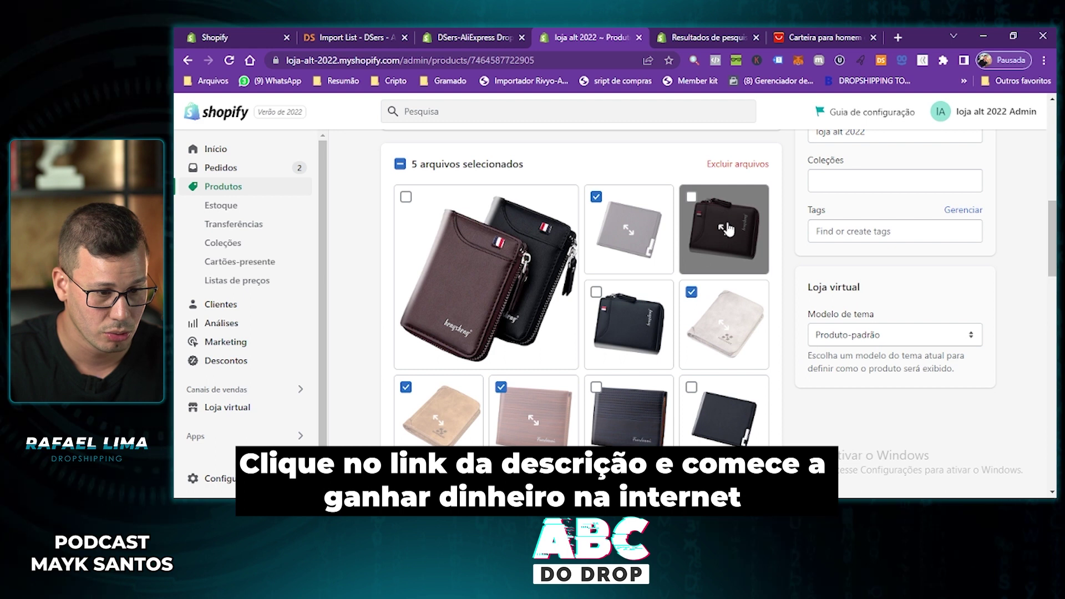
pyautogui.scroll(-1, 720, 261)
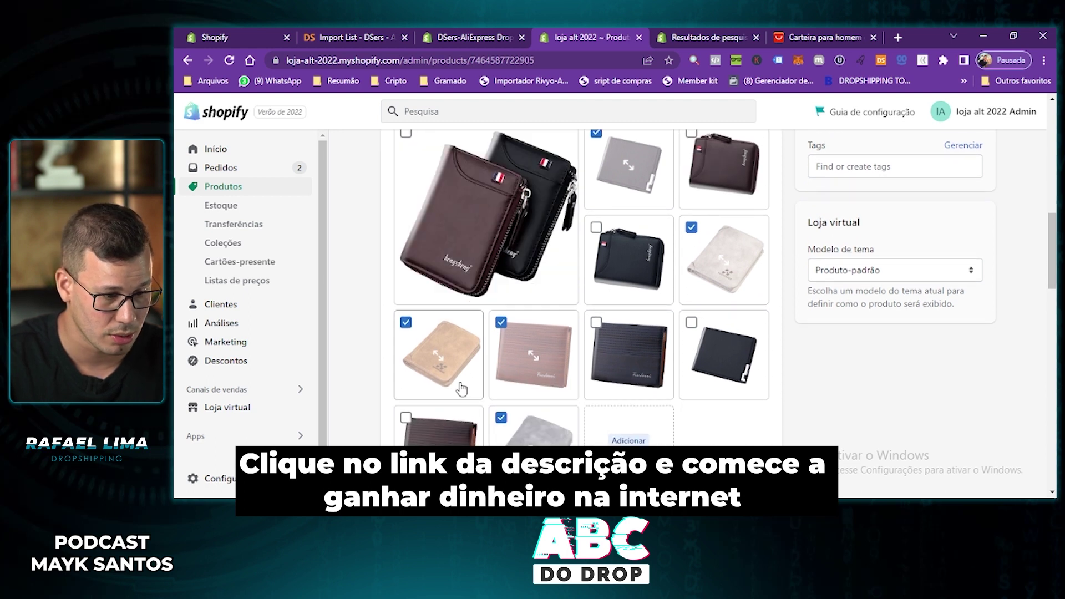
pyautogui.click(406, 417)
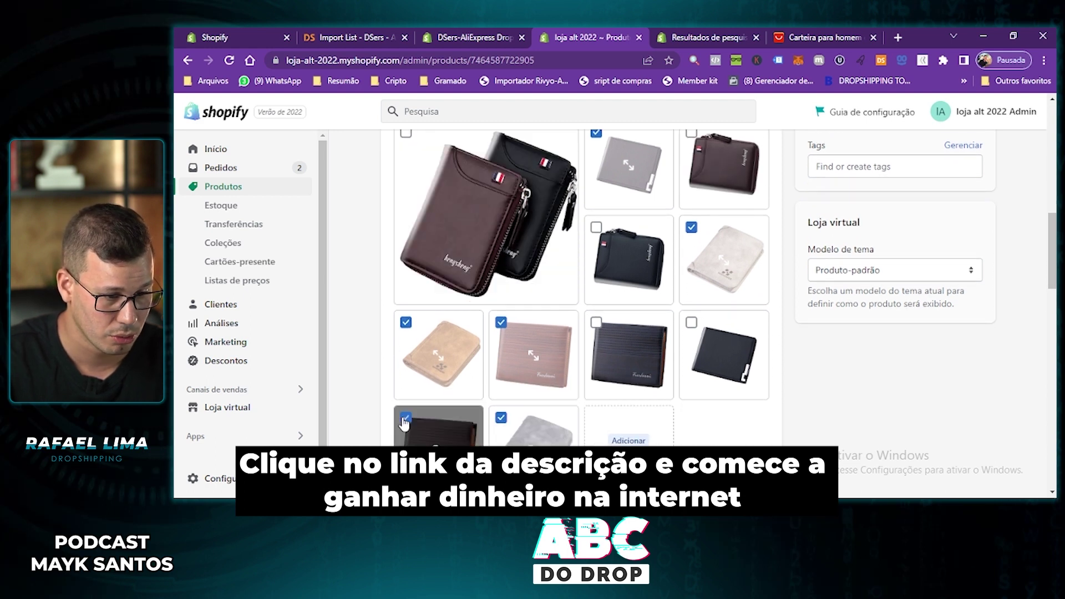
pyautogui.click(596, 323)
pyautogui.click(691, 324)
pyautogui.scroll(-2, 696, 335)
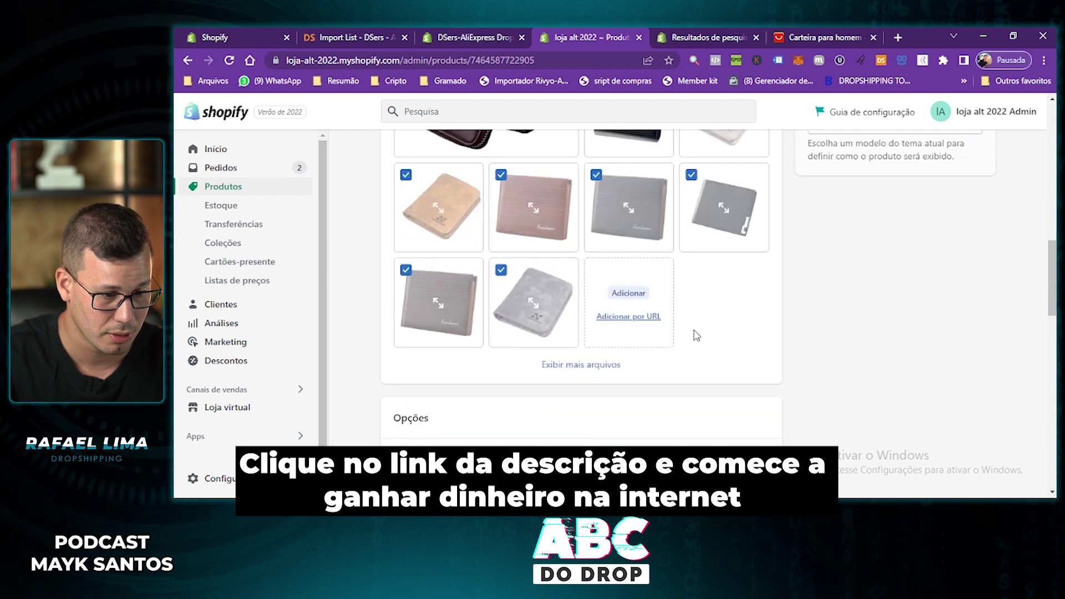
pyautogui.scroll(5, 682, 310)
pyautogui.click(743, 228)
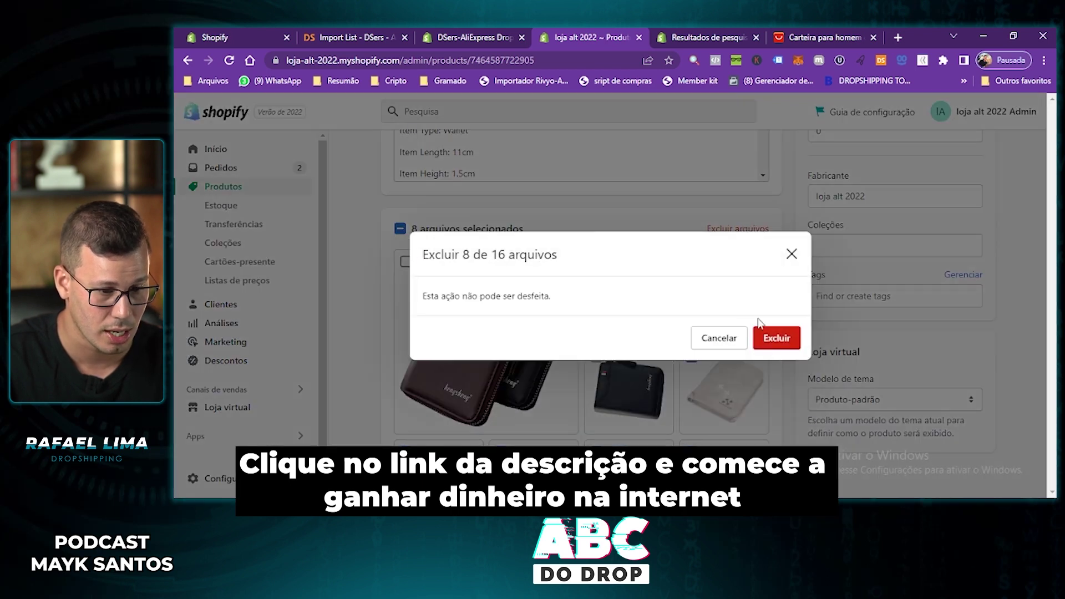
pyautogui.click(777, 337)
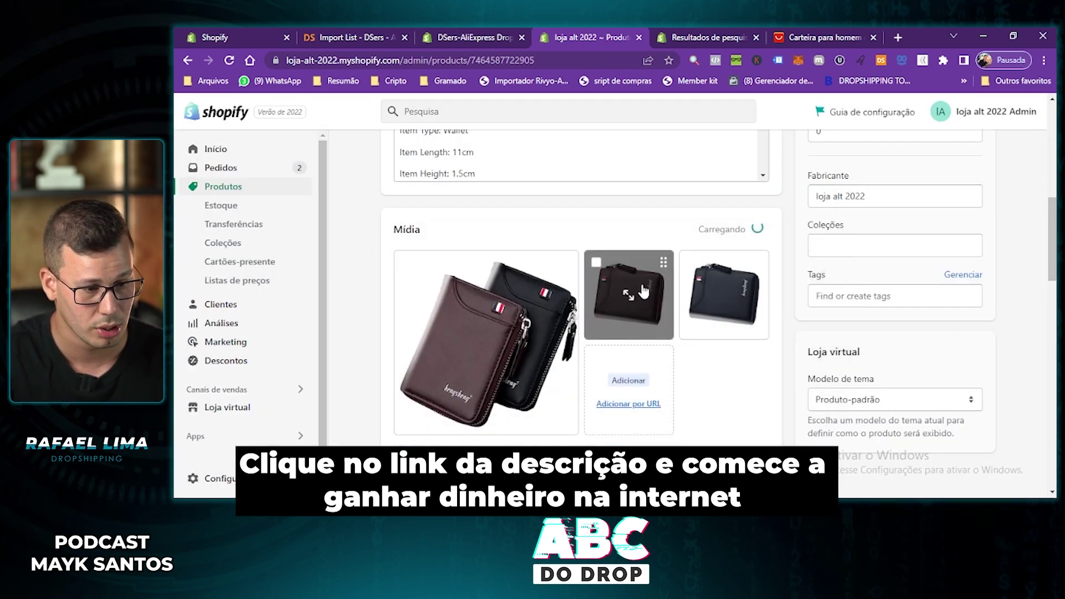
# Step: Rename the wallet's Color option to Cor and save the product
pyautogui.scroll(-7, 644, 295)
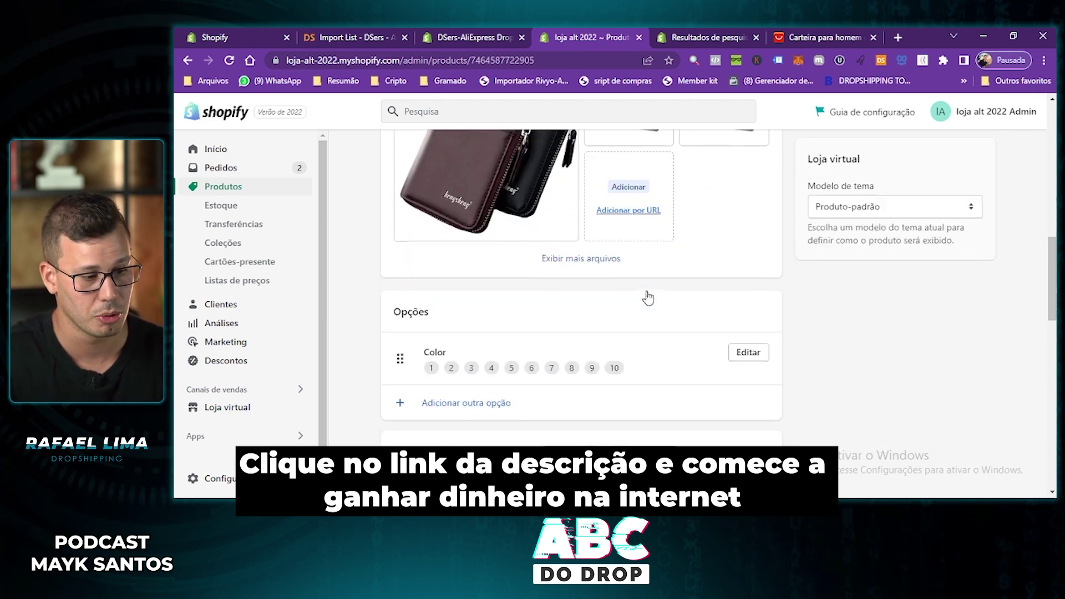
pyautogui.scroll(1, 651, 294)
pyautogui.scroll(4, 688, 238)
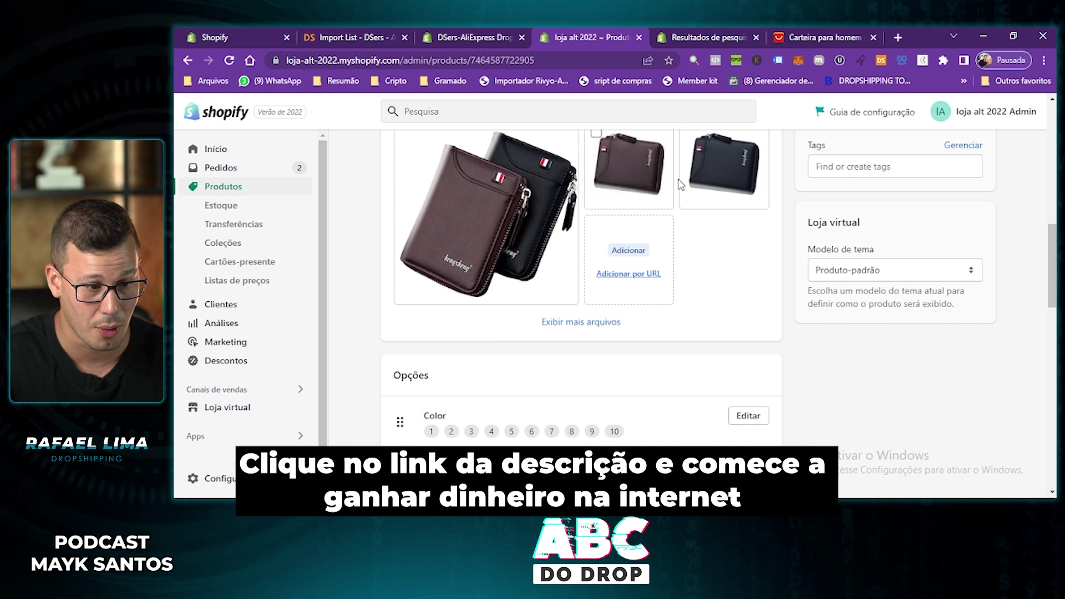
pyautogui.click(748, 416)
pyautogui.scroll(-2, 555, 360)
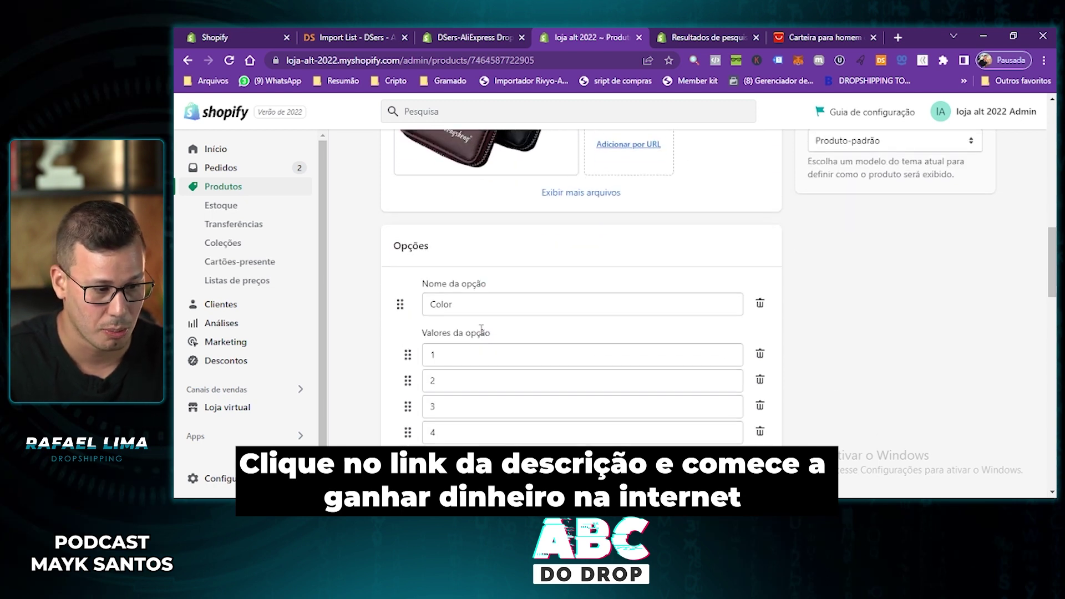
pyautogui.doubleClick(447, 306)
pyautogui.write('Cor')
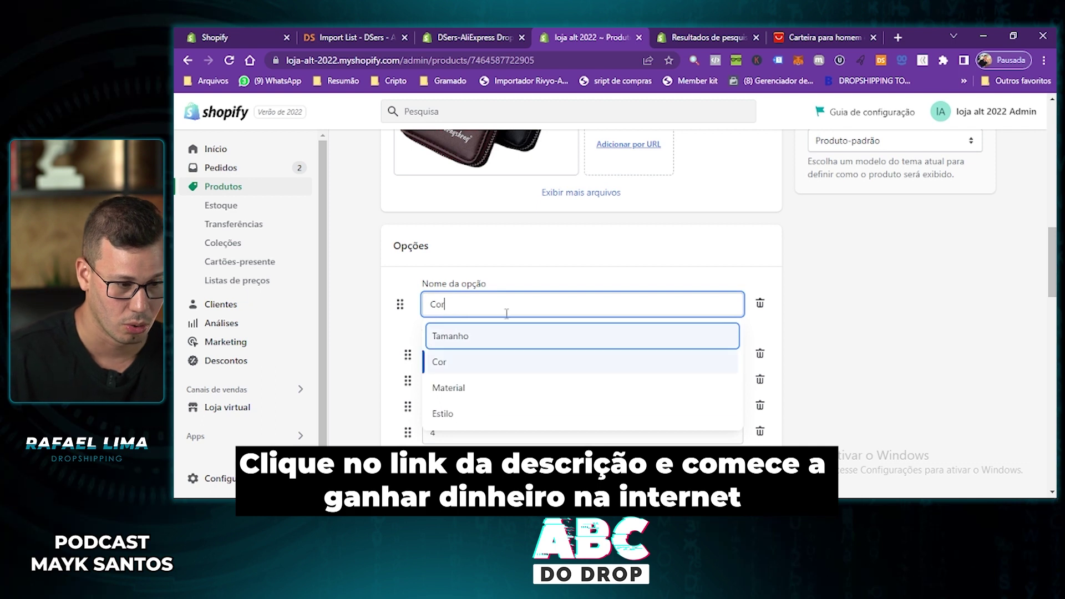
pyautogui.click(893, 302)
pyautogui.click(967, 111)
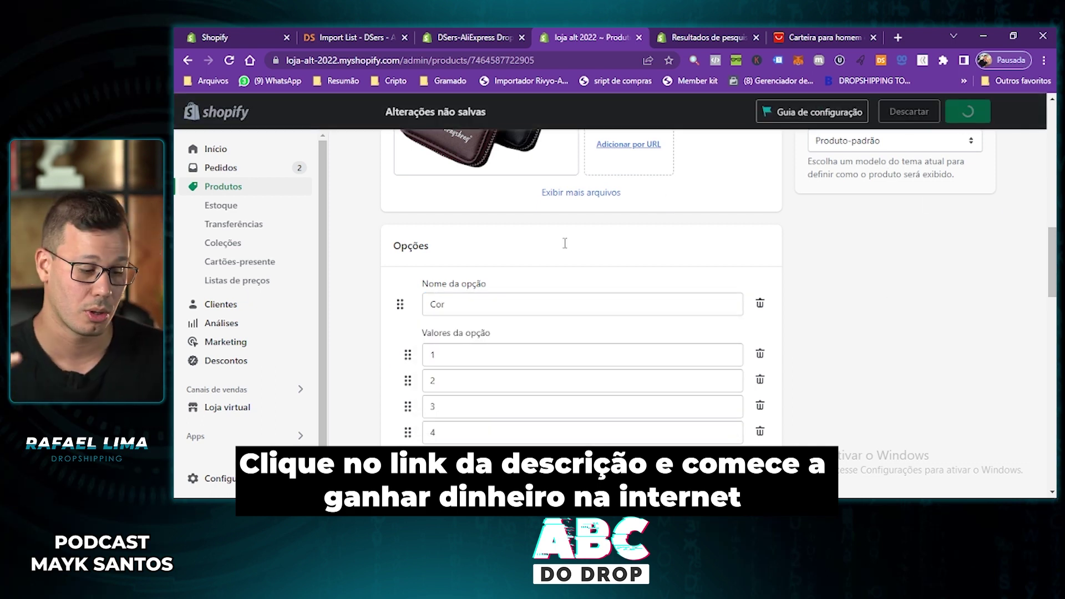
# Step: Delete values 3 through 10 from the wallet's Cor option, keeping only values 1 and 2
pyautogui.scroll(-10, 554, 249)
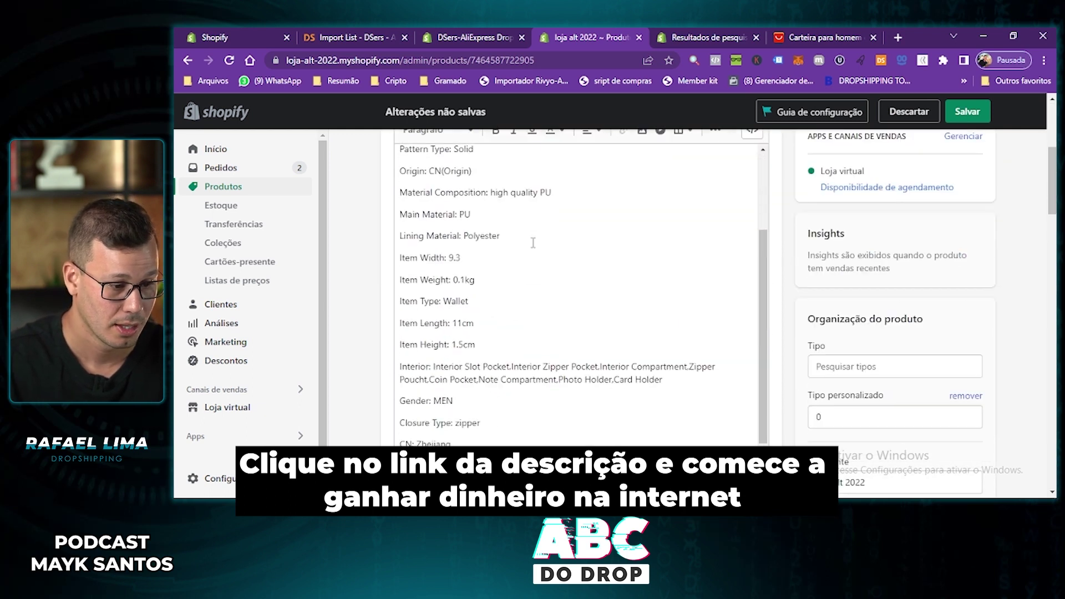
pyautogui.scroll(-10, 541, 257)
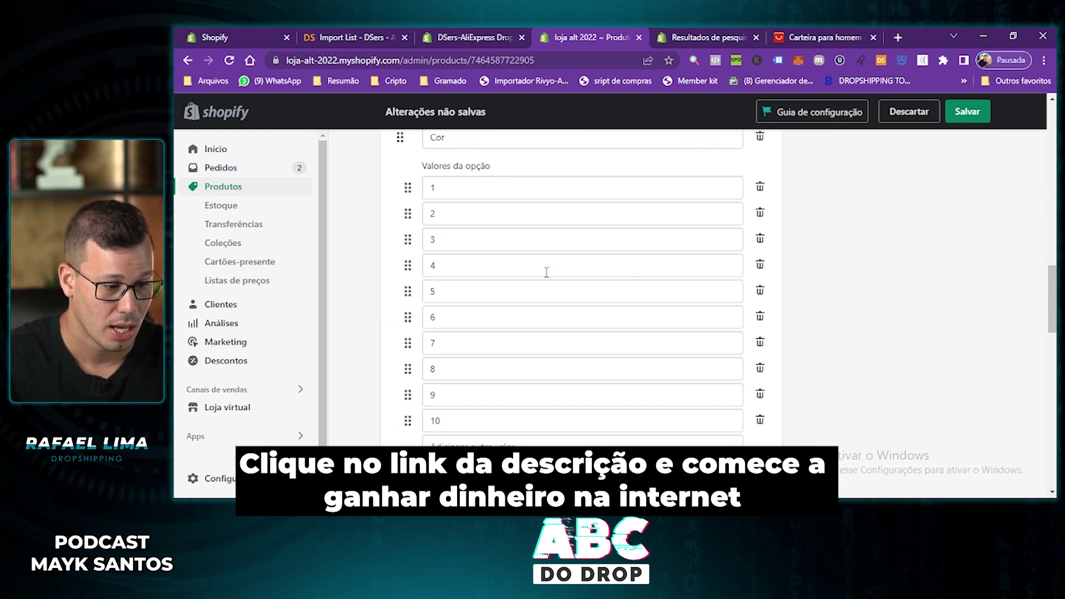
pyautogui.click(761, 420)
pyautogui.click(759, 394)
pyautogui.click(760, 368)
pyautogui.click(760, 342)
pyautogui.click(760, 316)
pyautogui.click(760, 267)
pyautogui.click(759, 266)
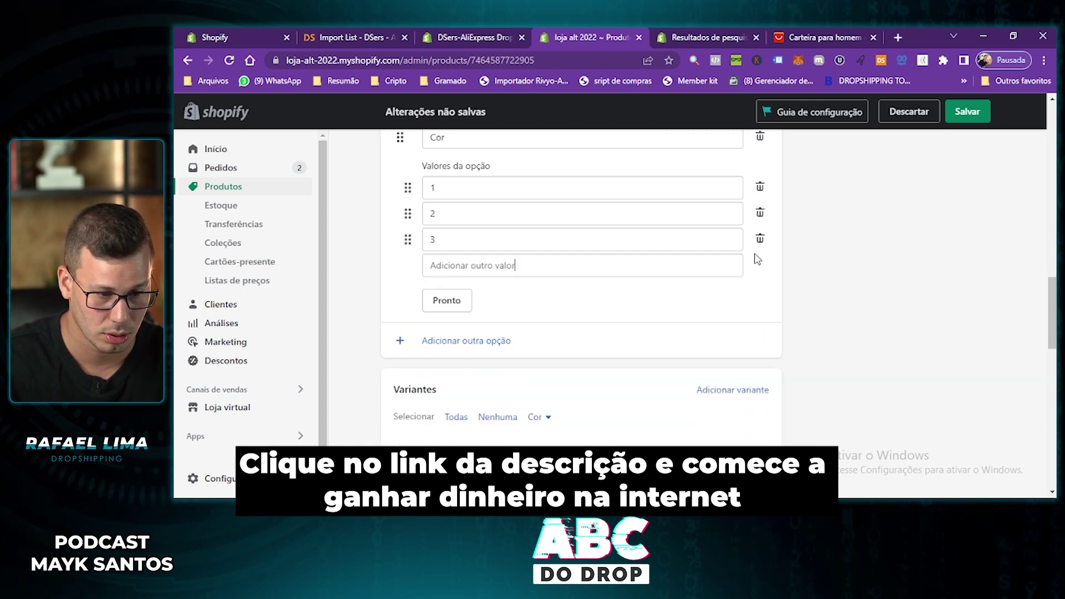
pyautogui.click(759, 243)
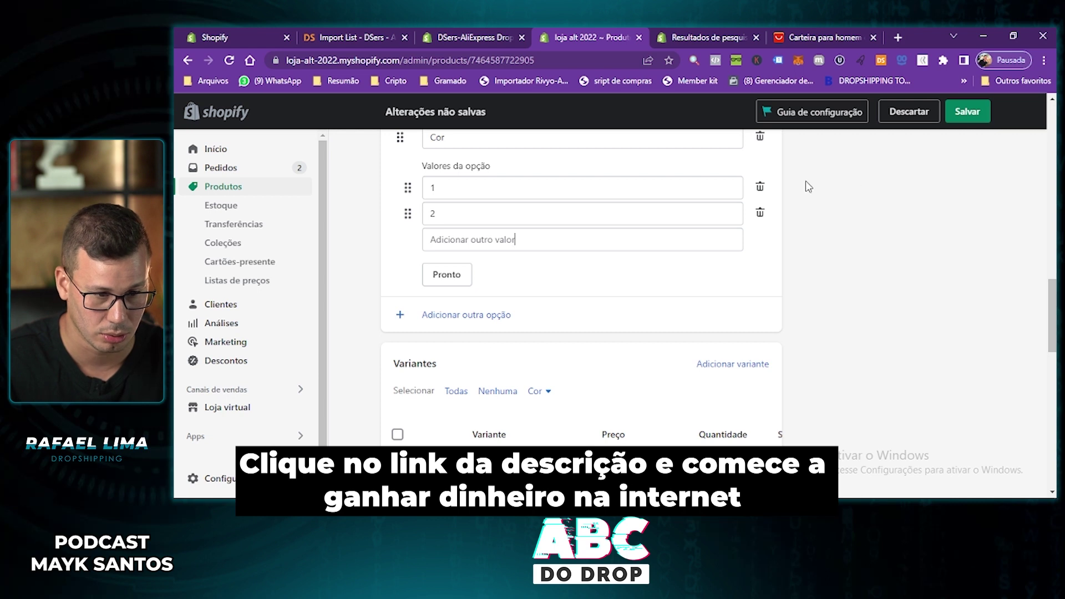
# Step: Select the struck-through variants 3, 4 and 5 in the wallet's variants list
pyautogui.click(967, 111)
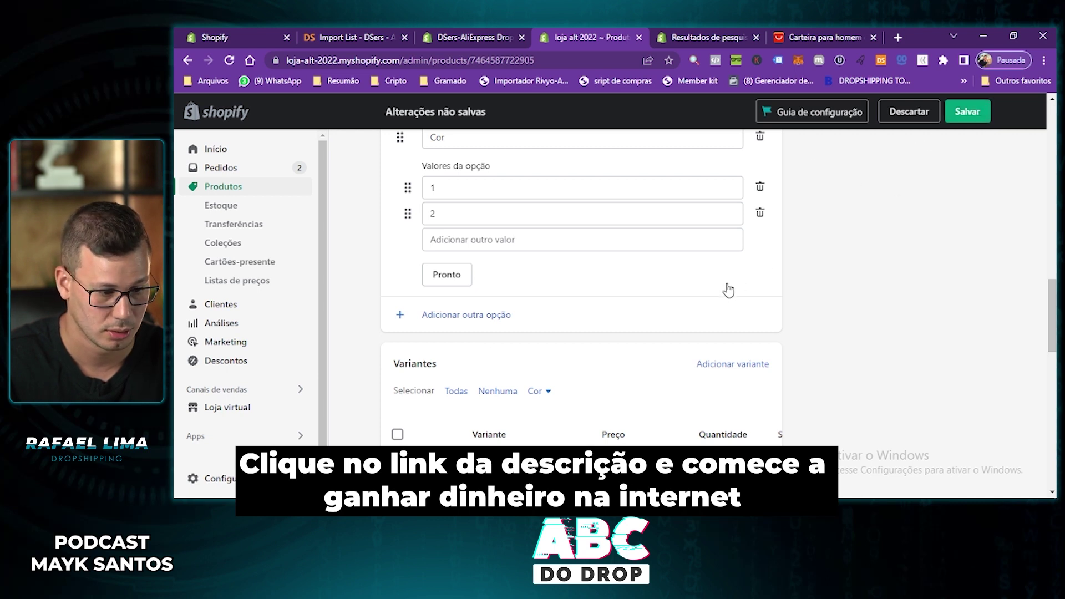
pyautogui.click(682, 347)
pyautogui.scroll(-4, 571, 397)
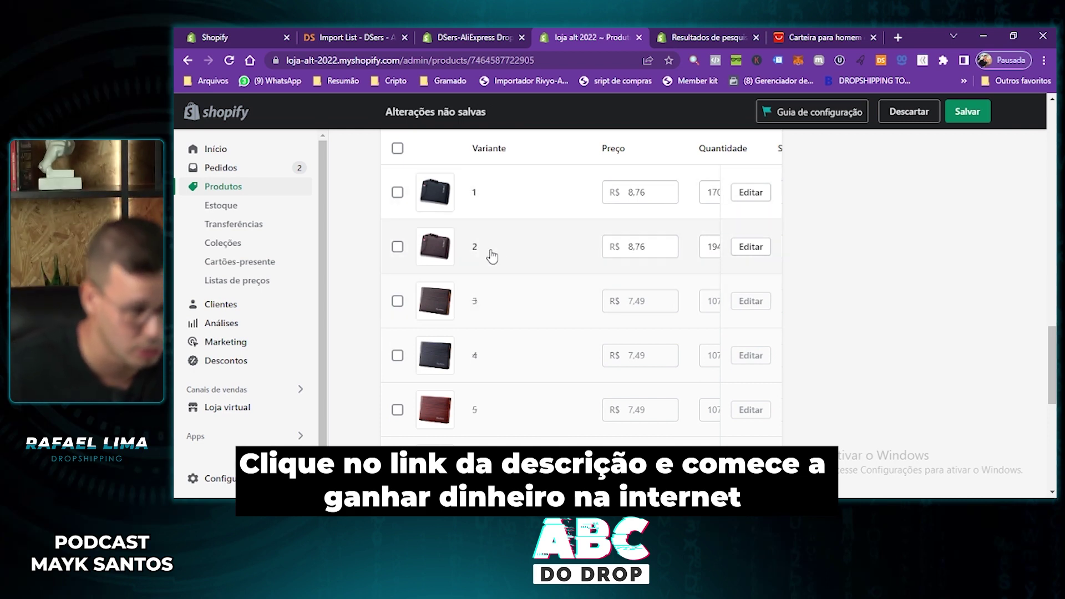
pyautogui.scroll(6, 486, 254)
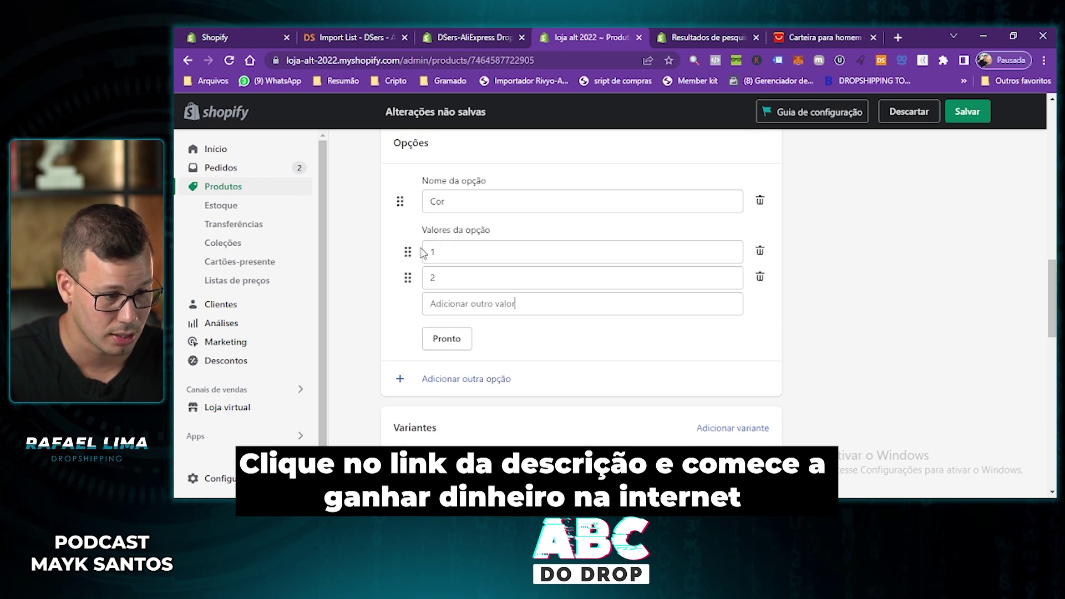
pyautogui.scroll(-6, 610, 249)
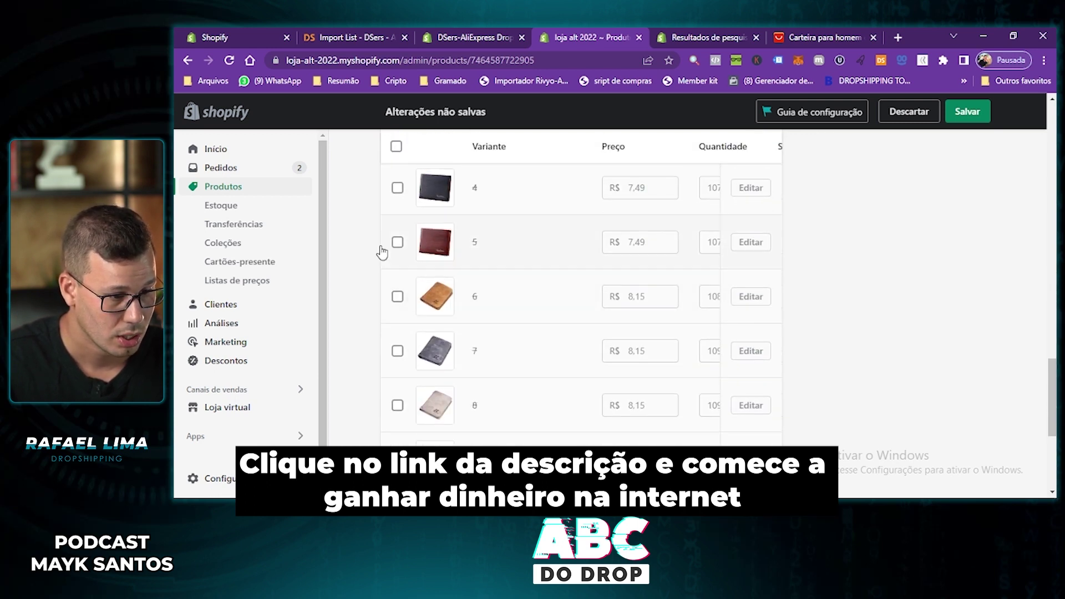
pyautogui.click(404, 237)
pyautogui.scroll(1, 404, 240)
pyautogui.click(397, 218)
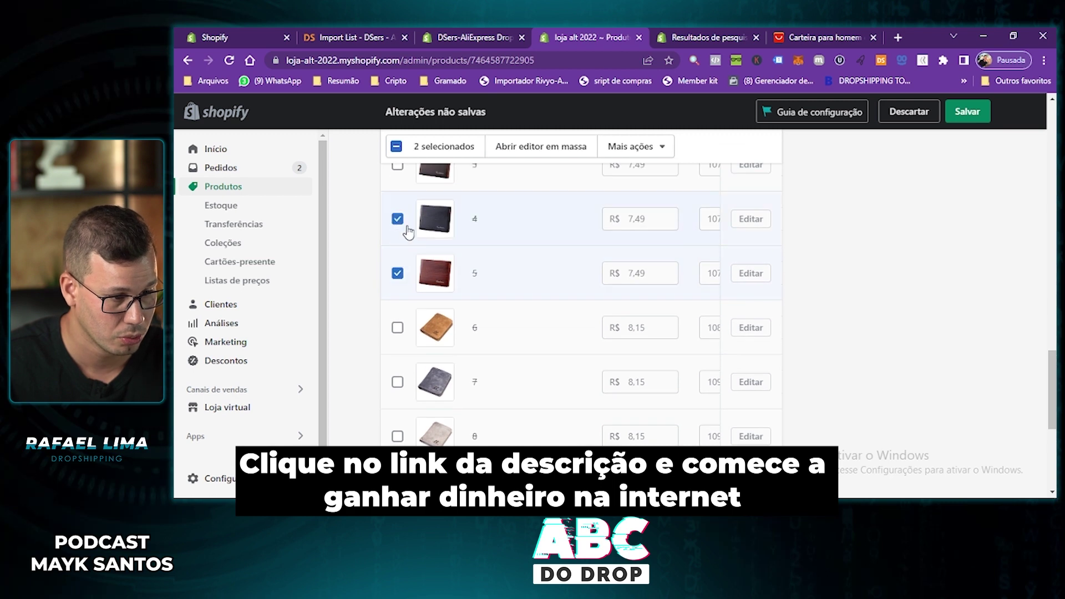
pyautogui.scroll(1, 427, 256)
pyautogui.click(398, 230)
pyautogui.scroll(3, 580, 282)
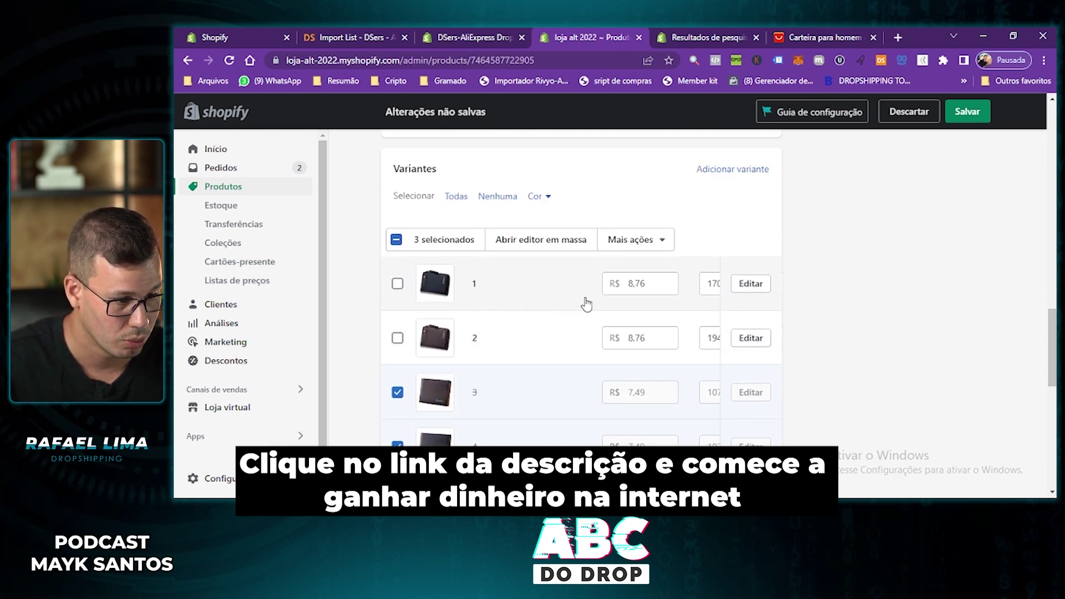
pyautogui.scroll(-4, 597, 296)
pyautogui.scroll(3, 398, 283)
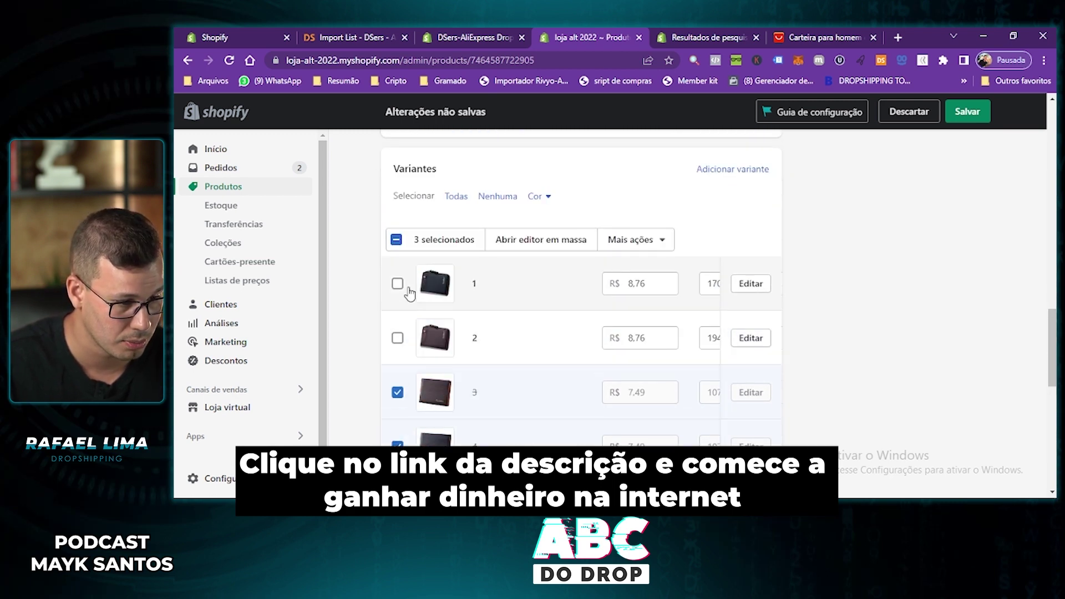
# Step: Select all variants except 1 and 2, then save the product, confirming the deletion of variants 3 through 10
pyautogui.click(396, 240)
pyautogui.click(396, 240)
pyautogui.click(396, 239)
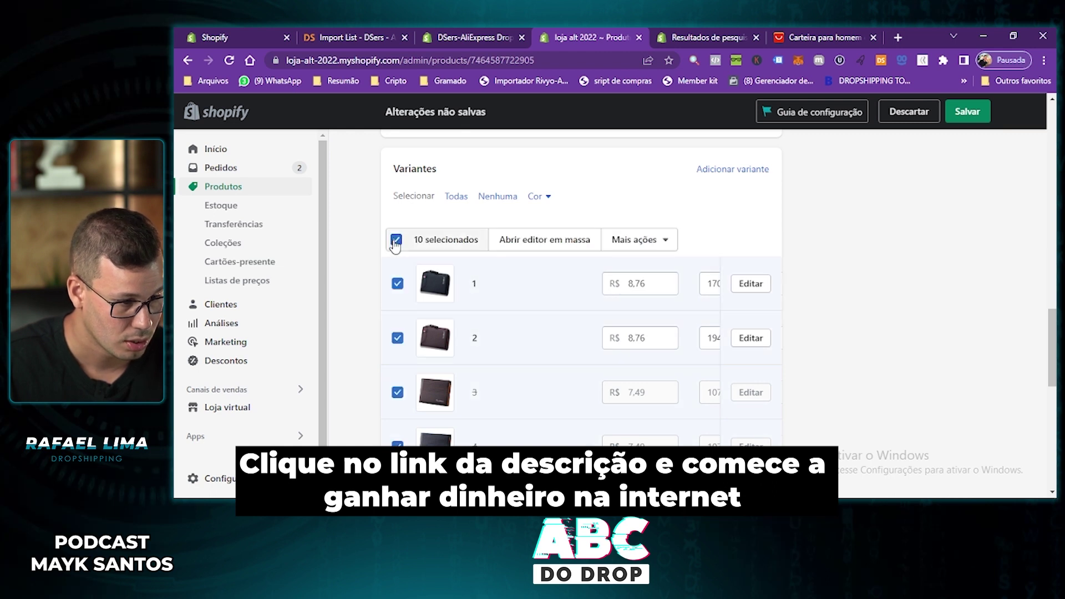
pyautogui.click(397, 284)
pyautogui.click(398, 338)
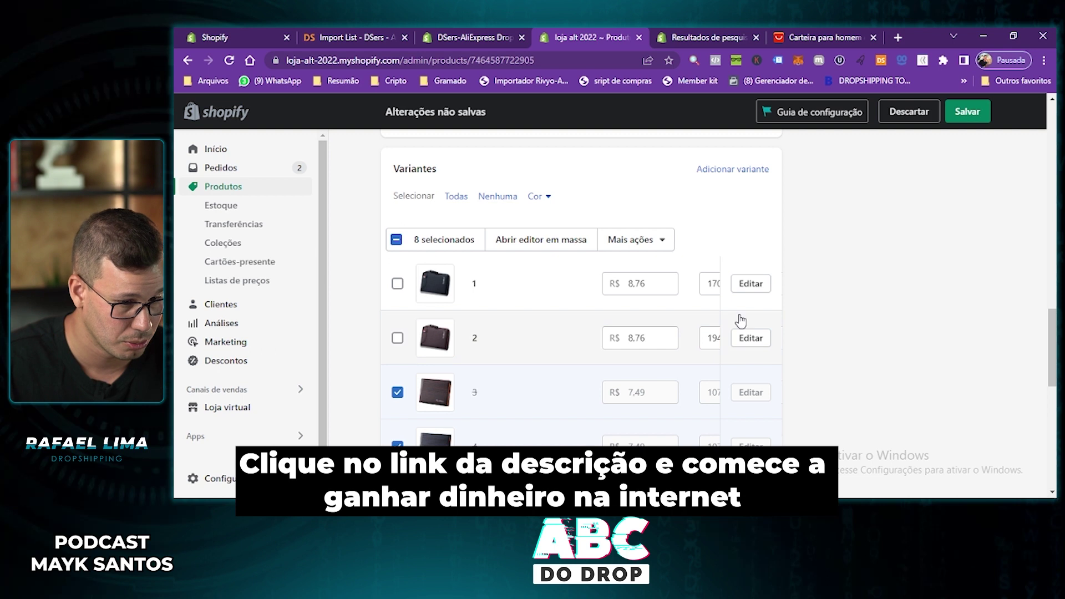
pyautogui.scroll(-3, 776, 315)
pyautogui.scroll(-7, 843, 314)
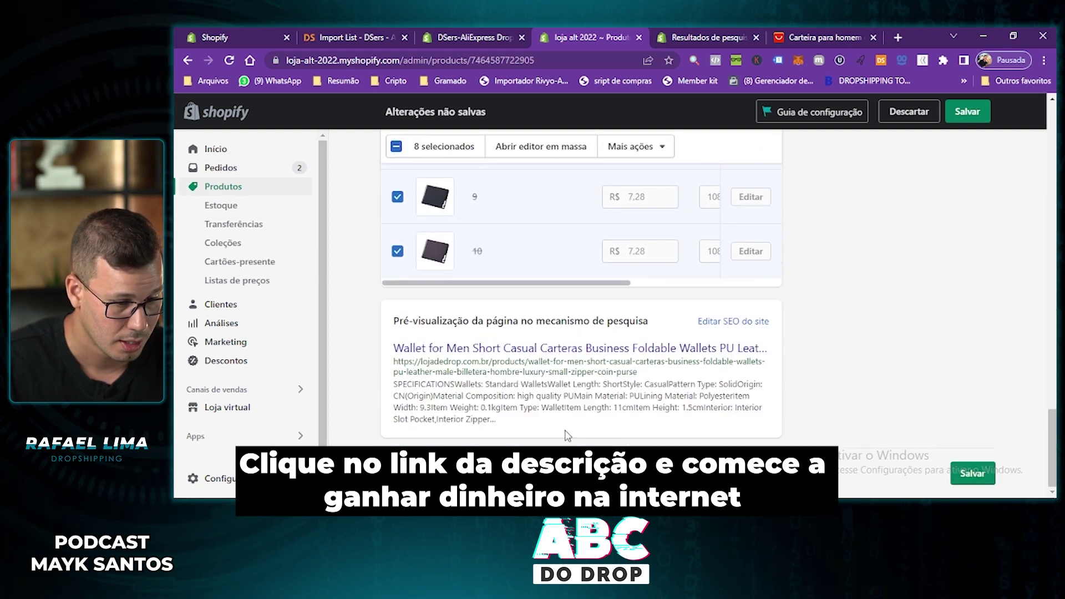
pyautogui.click(976, 473)
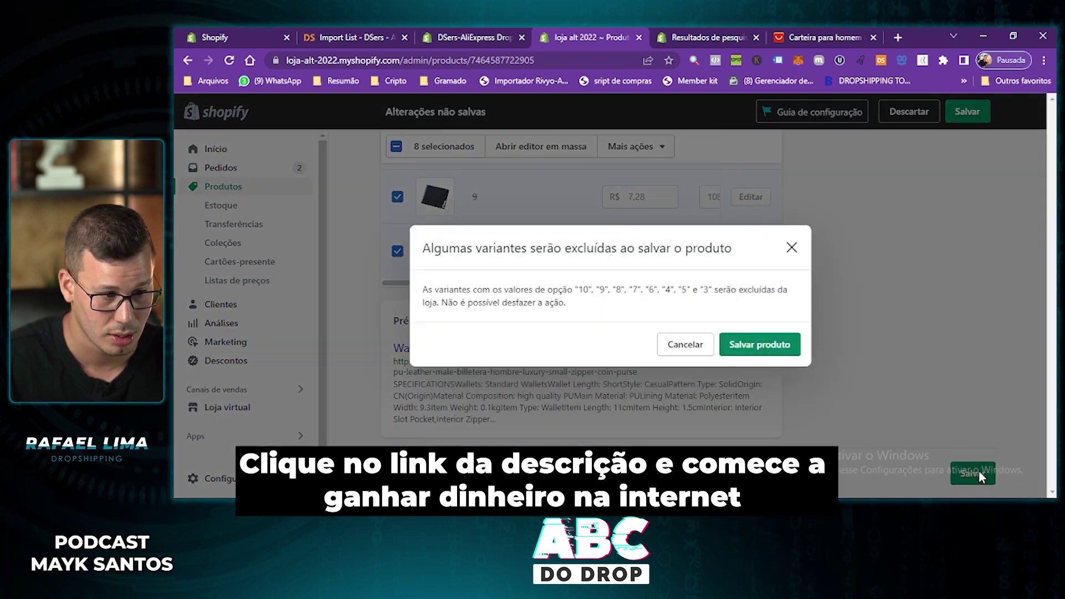
pyautogui.click(788, 342)
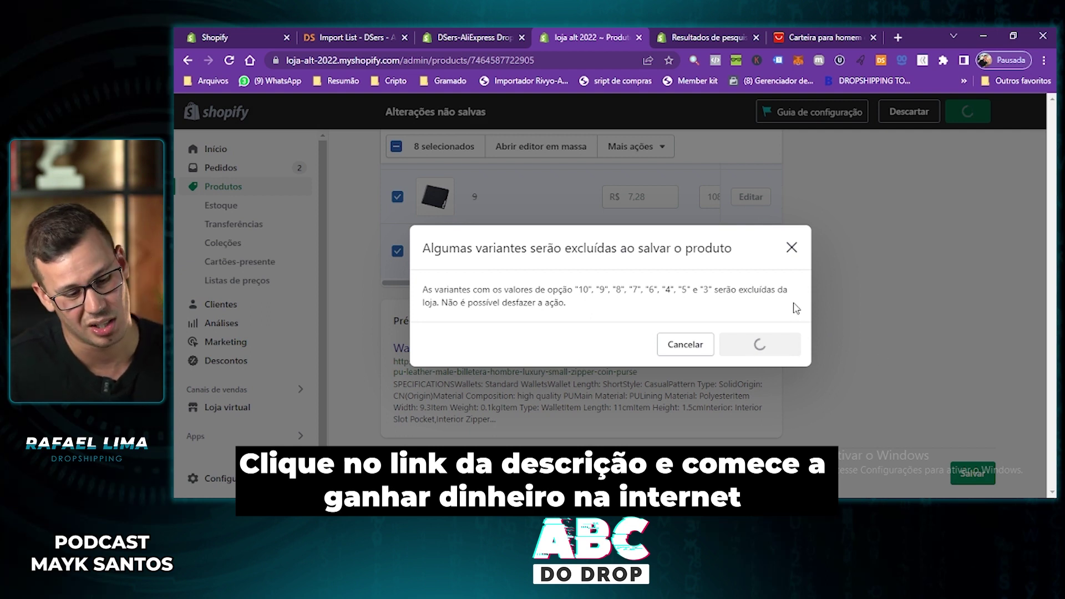
# Step: Rename the Cor option values 1 and 2 to Preto and Marrom, and save the product
pyautogui.scroll(10, 889, 318)
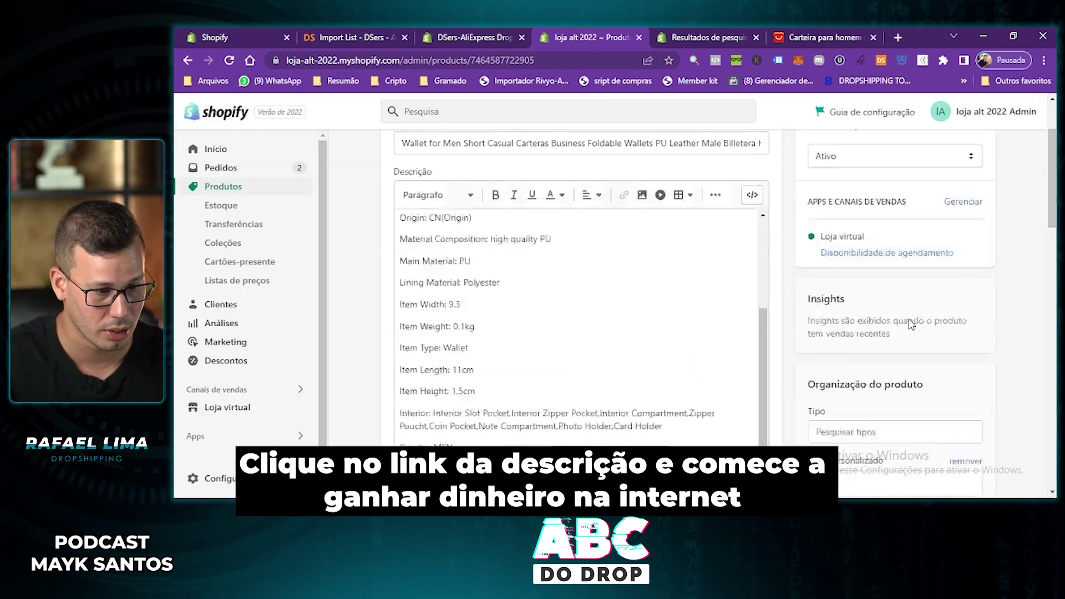
pyautogui.scroll(5, 912, 324)
pyautogui.scroll(-10, 612, 300)
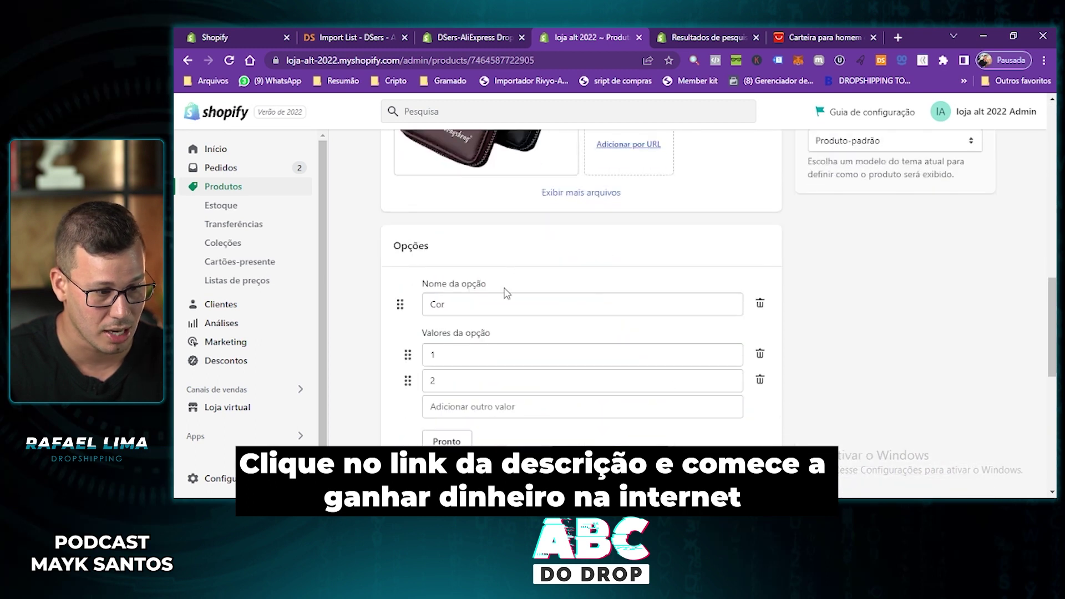
pyautogui.click(394, 355)
pyautogui.write('Preto')
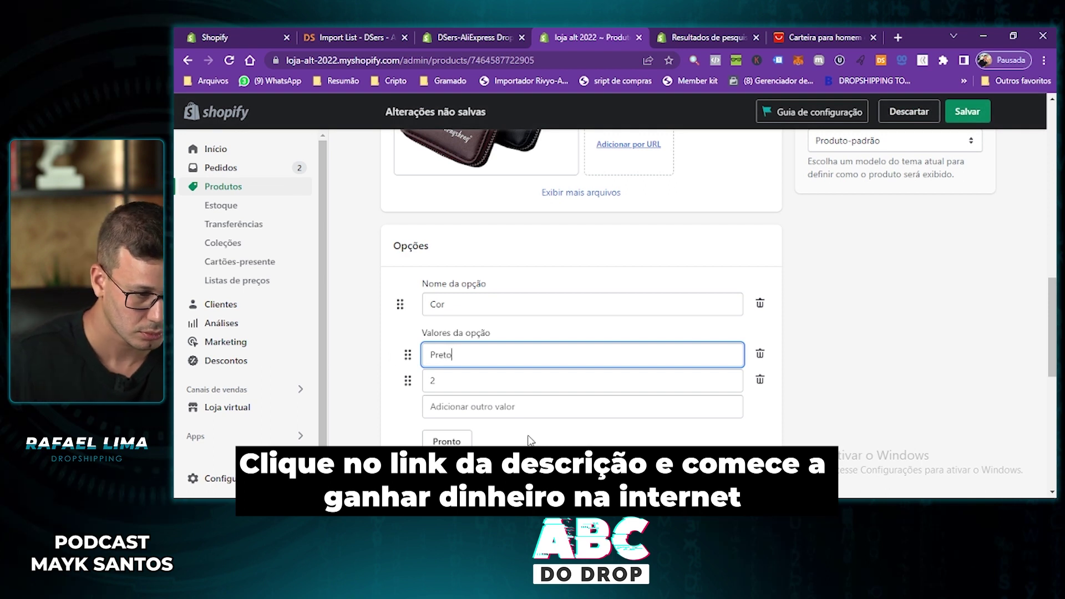
pyautogui.click(449, 384)
pyautogui.press('BackSpace')
pyautogui.write('Marrom')
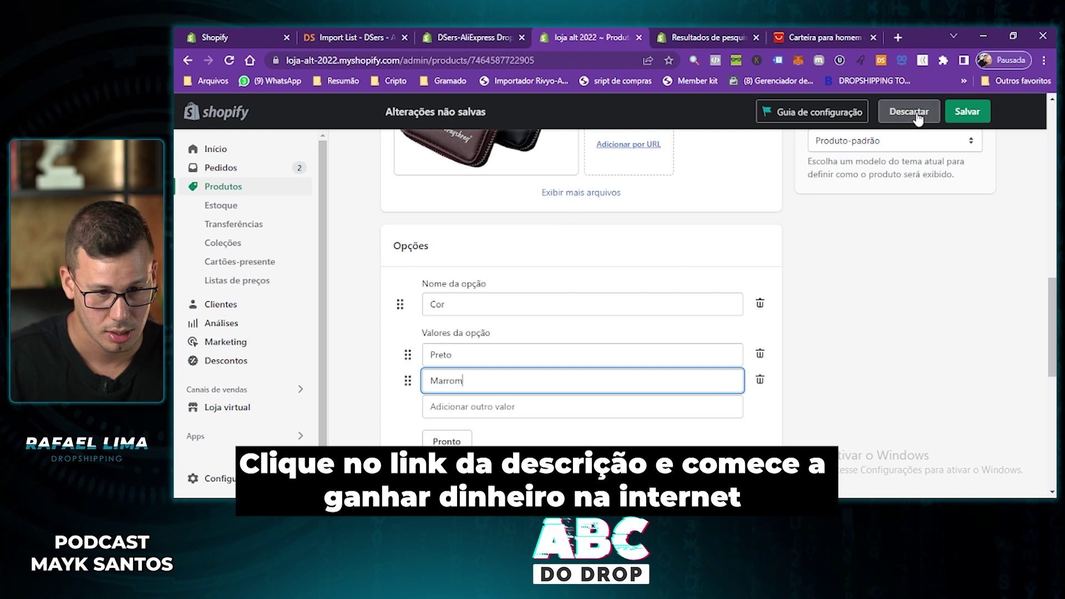
pyautogui.click(969, 111)
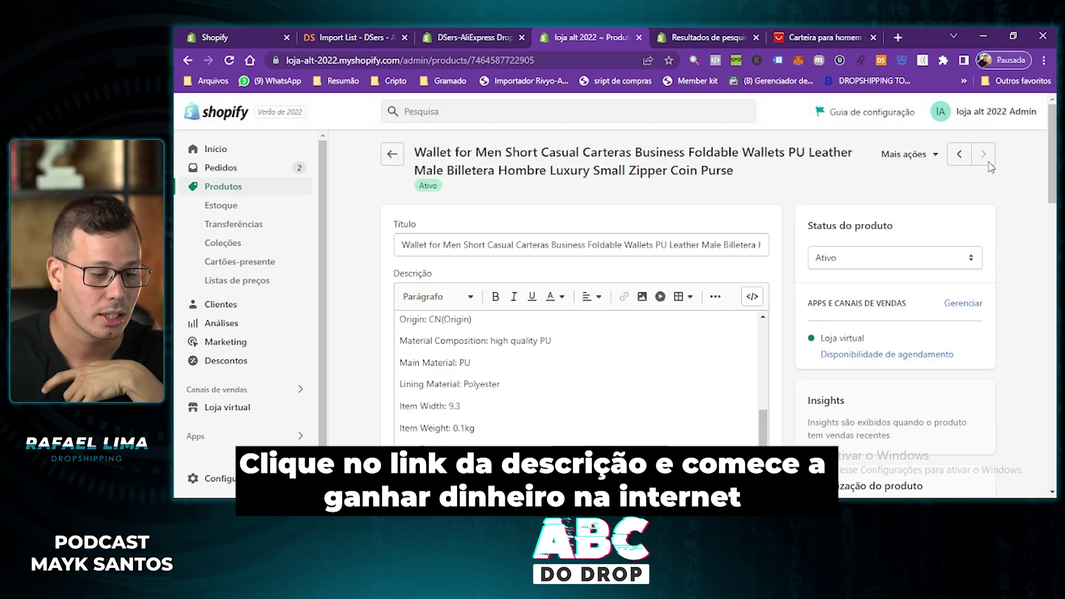
# Step: Replace the Shopify product title with the opening words of the Portuguese title copied from the wallet's AliExpress page
pyautogui.click(860, 34)
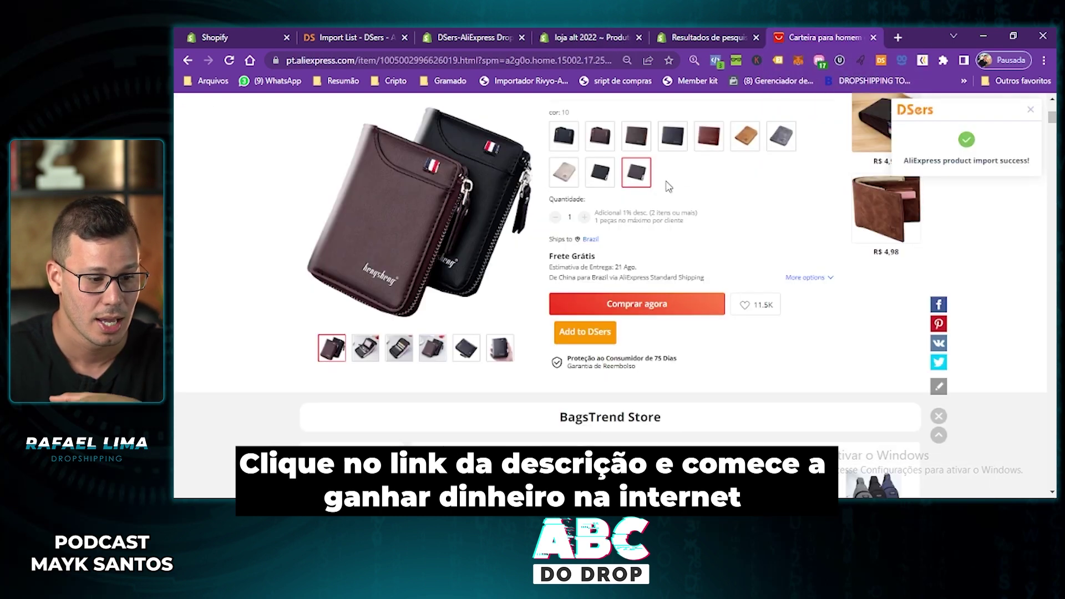
pyautogui.scroll(5, 717, 225)
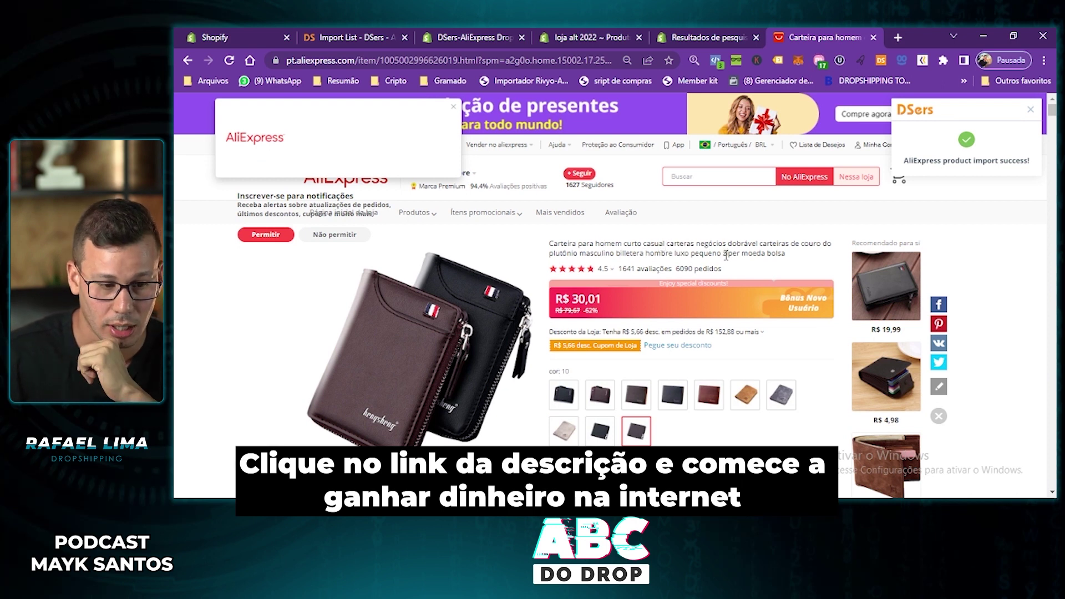
pyautogui.moveTo(757, 239); pyautogui.dragTo(549, 232)
pyautogui.hotkey('ctrl', 'c')
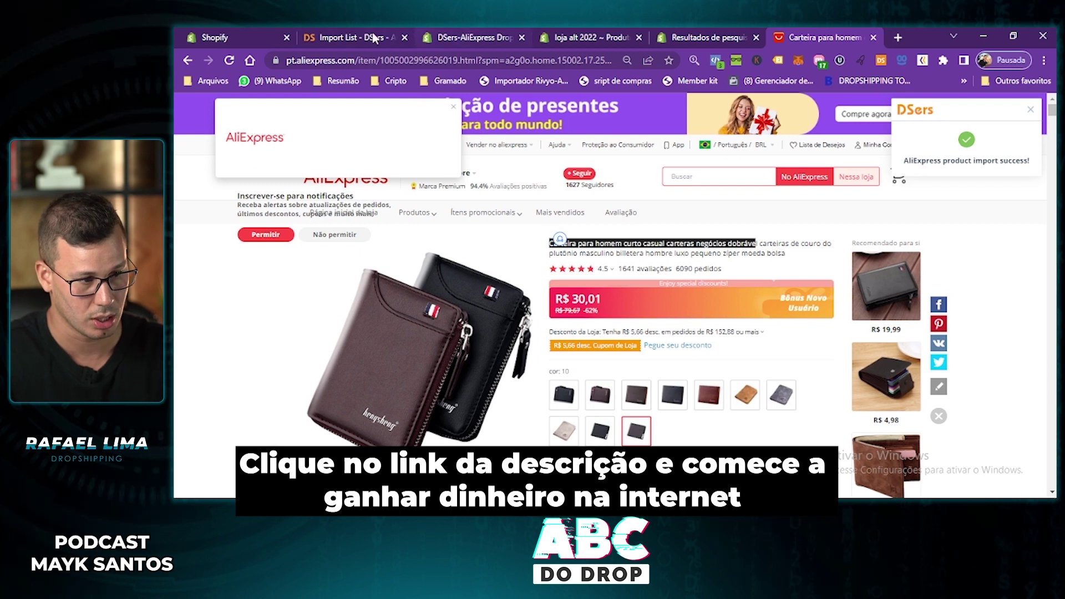
pyautogui.click(592, 35)
pyautogui.click(569, 248)
pyautogui.hotkey('ctrl', 'a')
pyautogui.hotkey('ctrl', 'v')
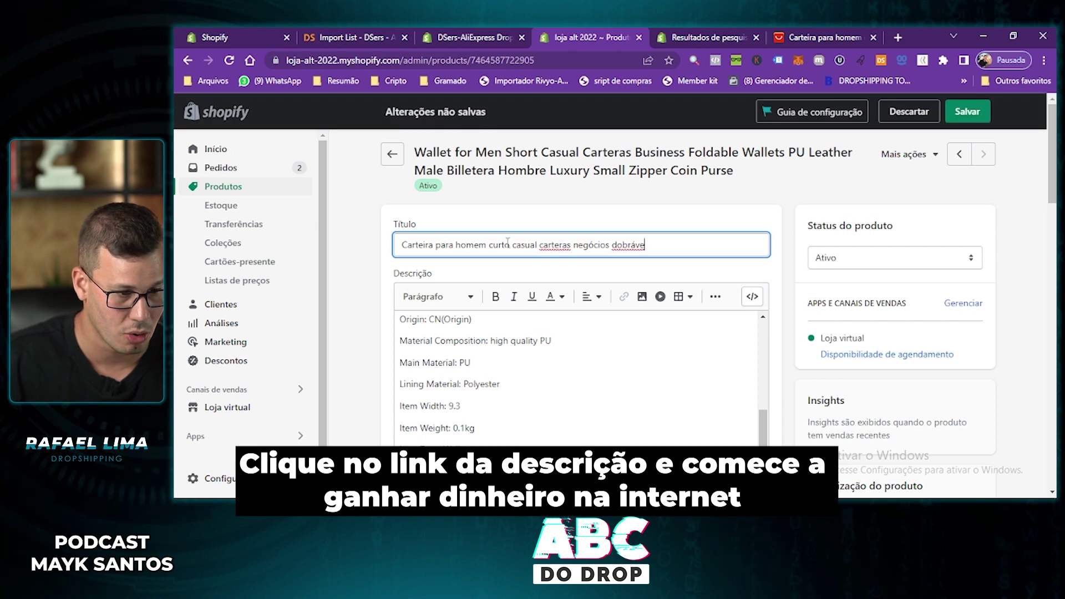
# Step: Shorten the product title to "Carteira para homem casual dobrável" and save the product
pyautogui.doubleClick(496, 244)
pyautogui.press('BackSpace')
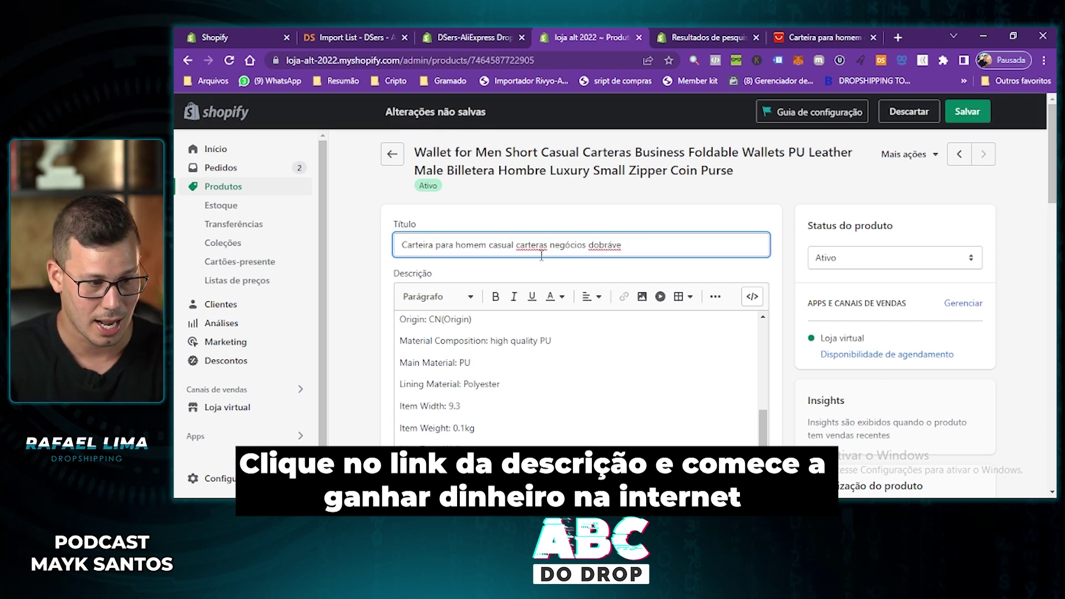
pyautogui.moveTo(550, 247); pyautogui.dragTo(523, 242)
pyautogui.press('BackSpace')
pyautogui.press('BackSpace')
pyautogui.press('BackSpace')
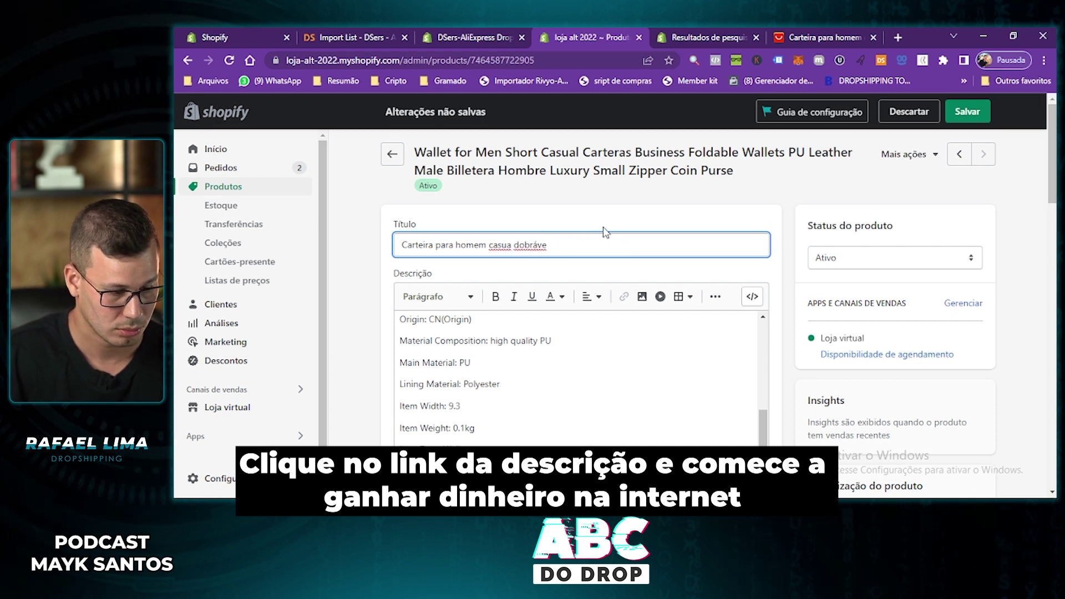
pyautogui.write('l')
pyautogui.write('l')
pyautogui.click(969, 113)
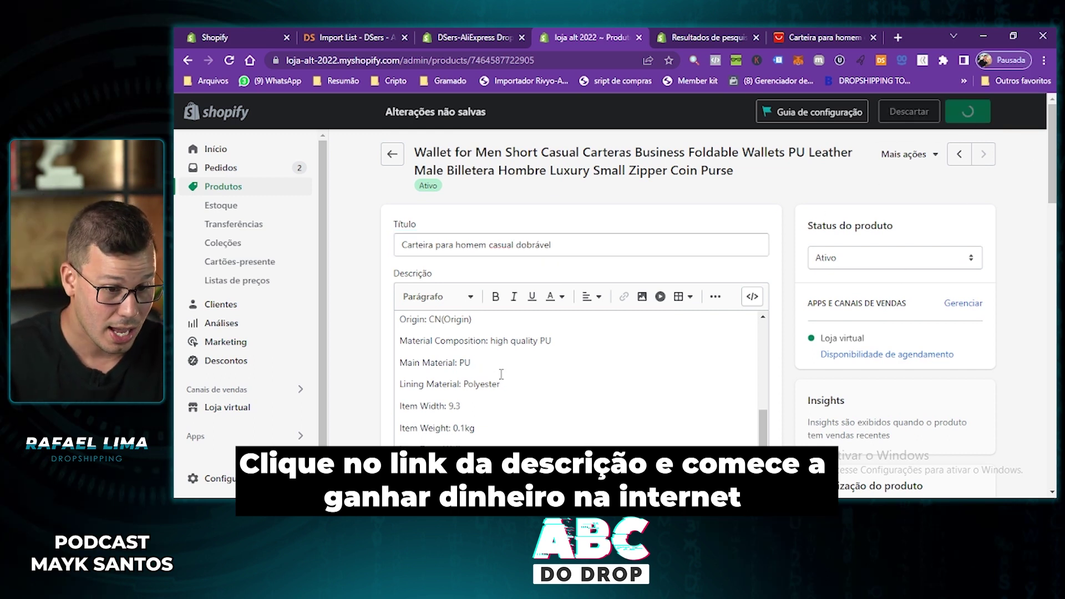
# Step: Delete the entire product description and save the product
pyautogui.scroll(-2, 501, 375)
pyautogui.click(502, 311)
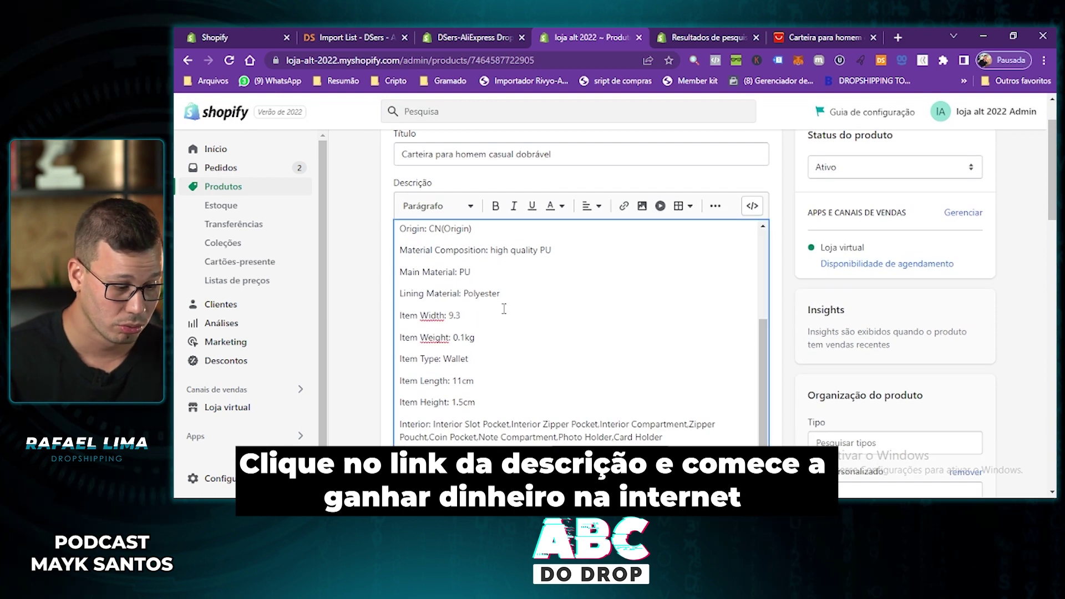
pyautogui.hotkey('ctrl', 'a')
pyautogui.press('Delete')
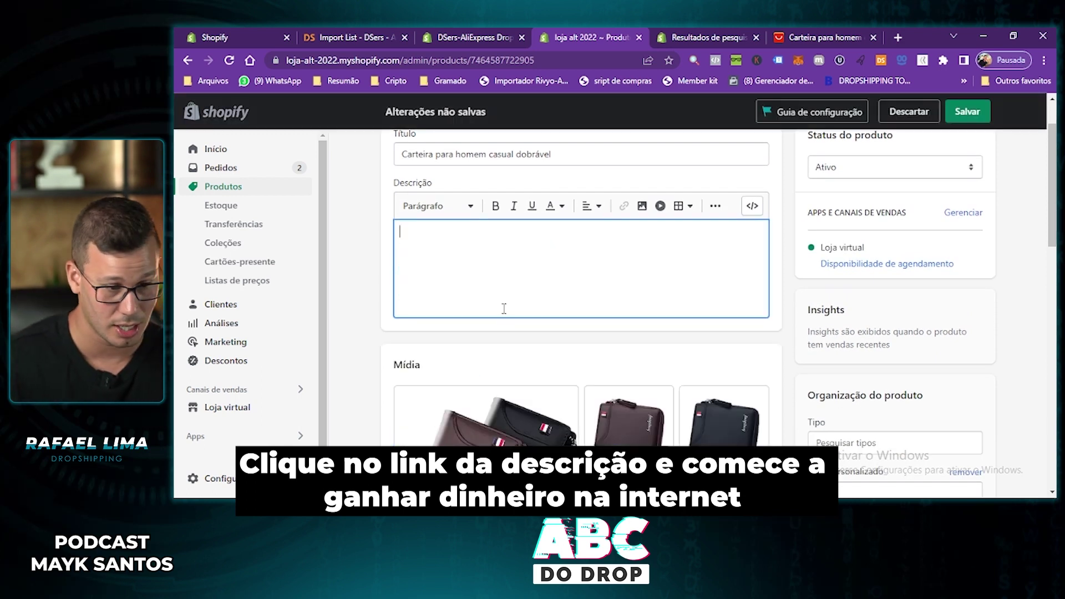
pyautogui.click(967, 111)
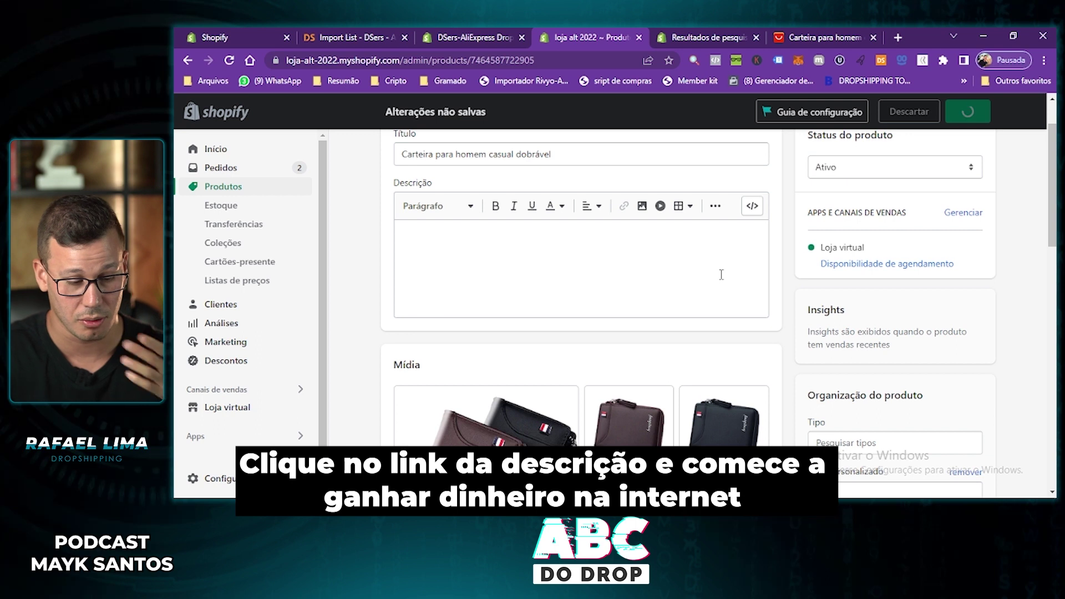
# Step: Set the price of both the Preto and Marrom variants to R$ 89,90 and save the product
pyautogui.scroll(-8, 683, 262)
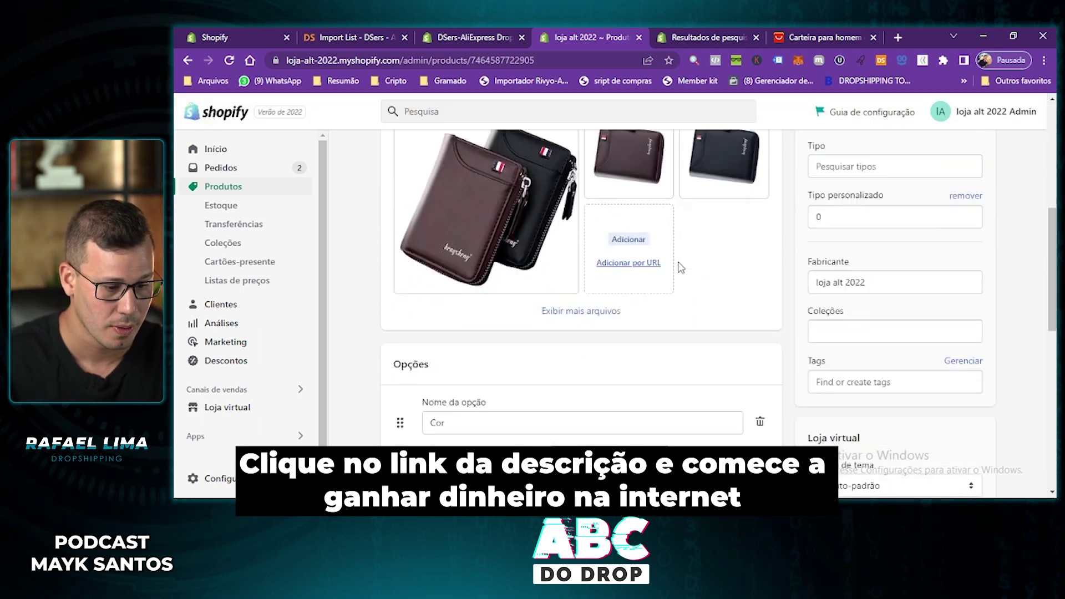
pyautogui.scroll(-6, 499, 250)
pyautogui.click(638, 263)
pyautogui.click(578, 266)
pyautogui.click(816, 38)
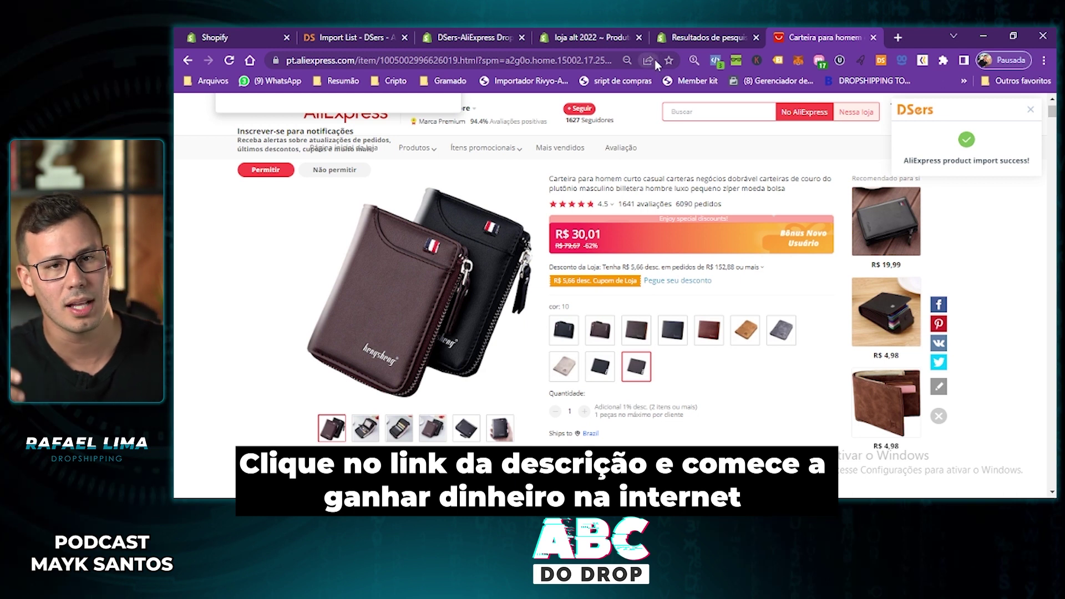
pyautogui.click(696, 35)
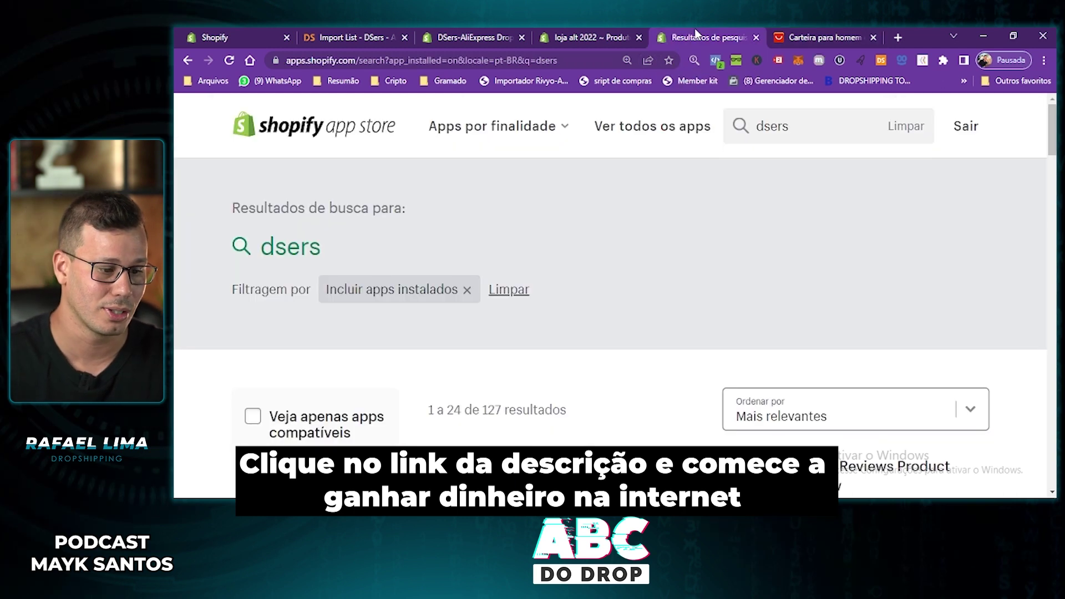
pyautogui.click(625, 34)
pyautogui.write('89,90')
pyautogui.click(643, 318)
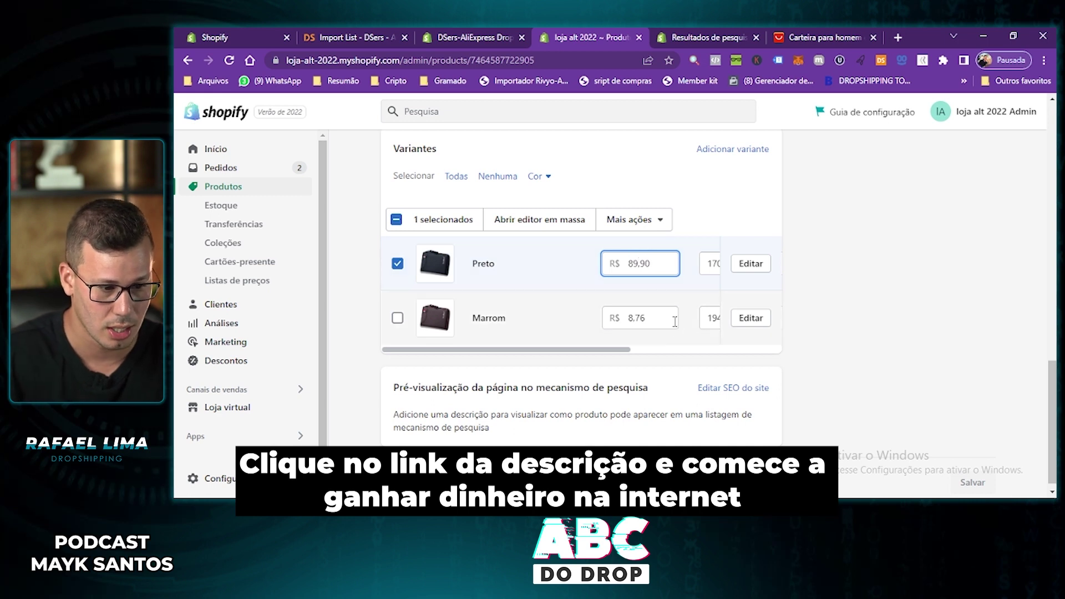
pyautogui.write('89,90')
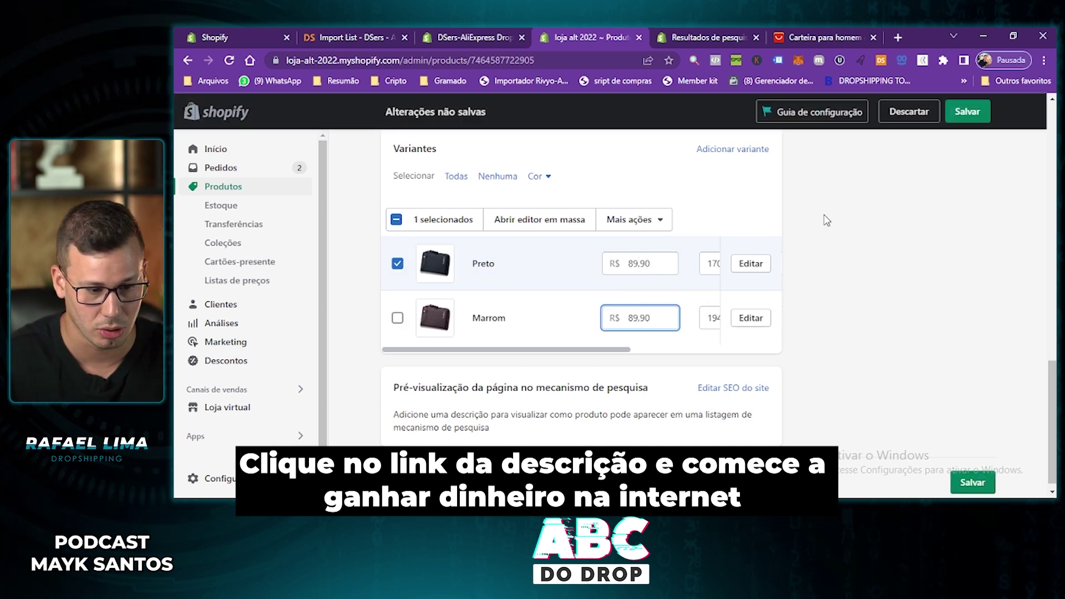
pyautogui.click(978, 111)
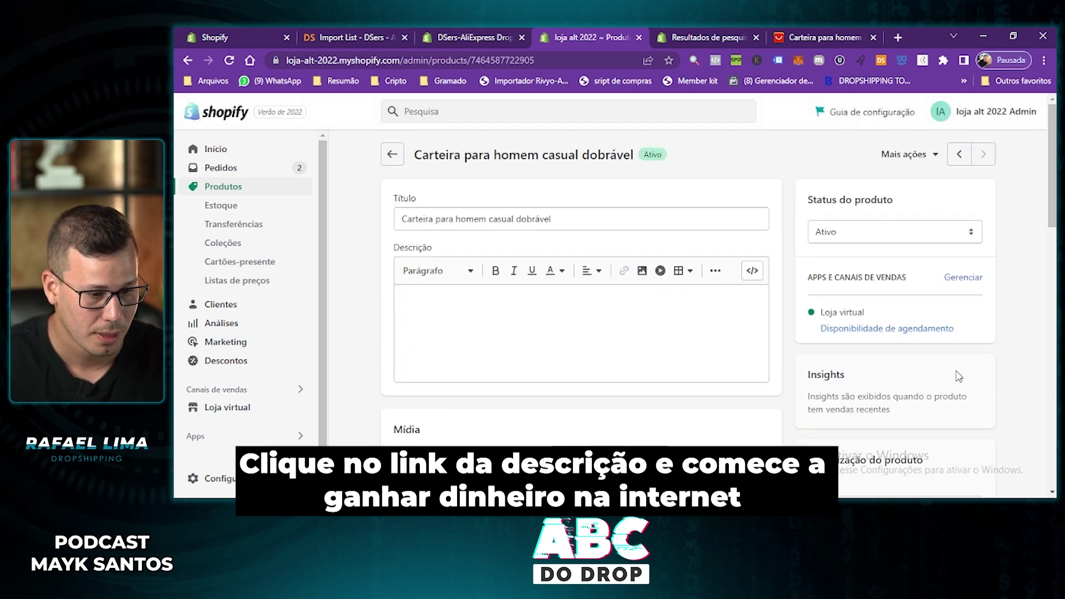
pyautogui.scroll(-10, 957, 375)
pyautogui.scroll(-5, 957, 374)
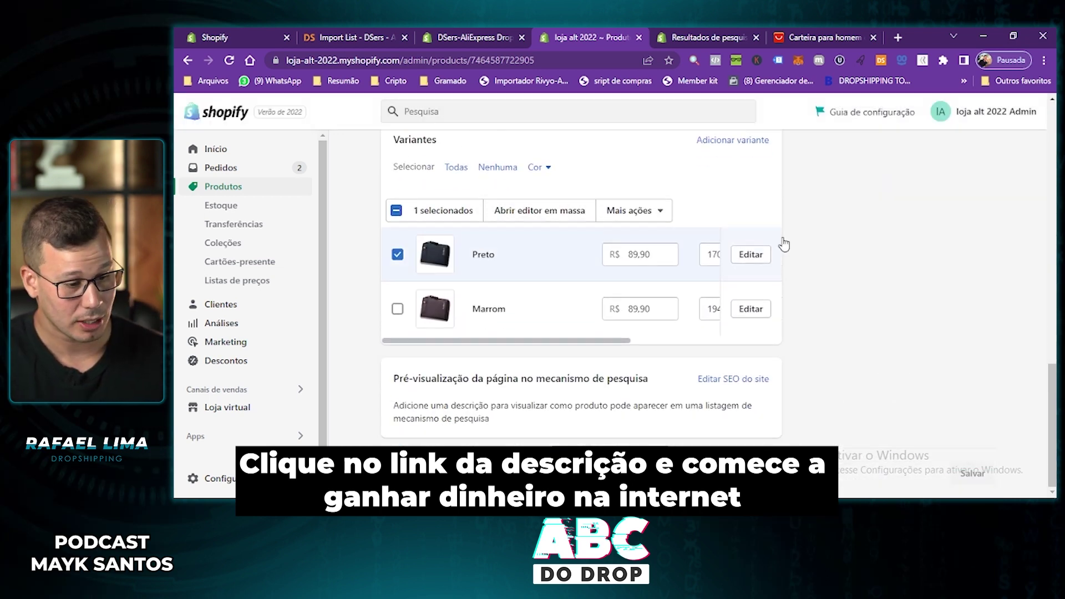
pyautogui.scroll(8, 859, 237)
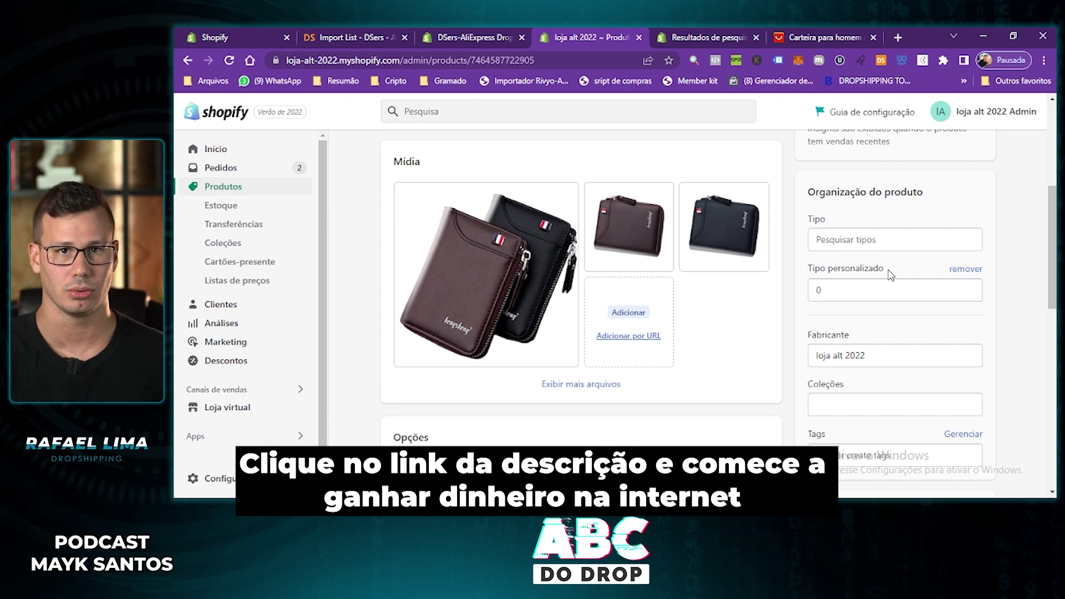
# Step: Return to the wallet's AliExpress page and open the WOKAI rose gold watch from its "Você vai Amar" recommendations
pyautogui.click(843, 34)
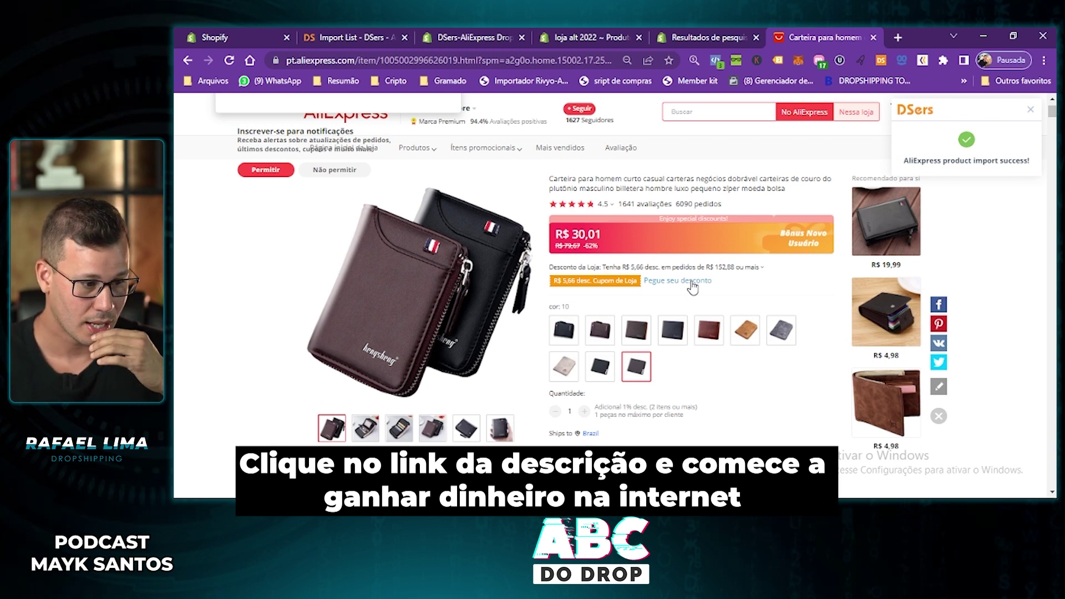
pyautogui.scroll(-5, 613, 349)
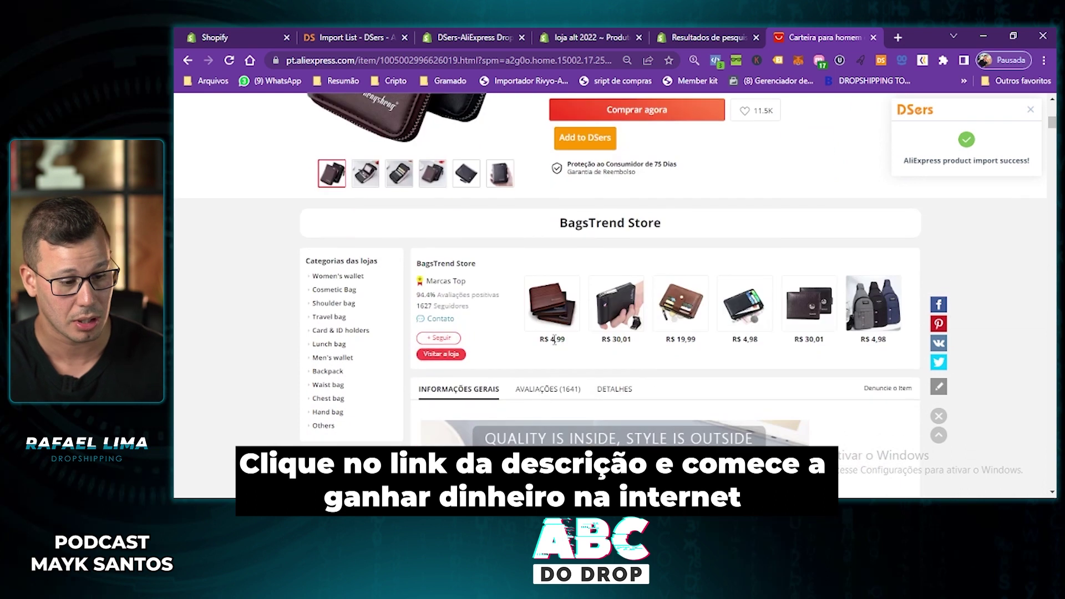
pyautogui.scroll(-20, 614, 349)
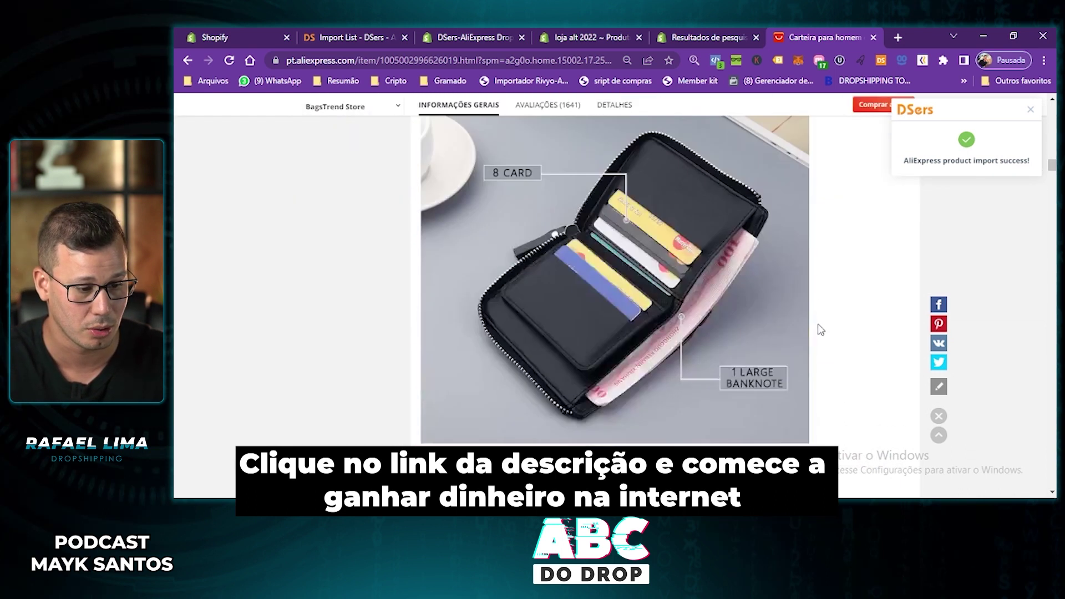
pyautogui.scroll(-15, 824, 327)
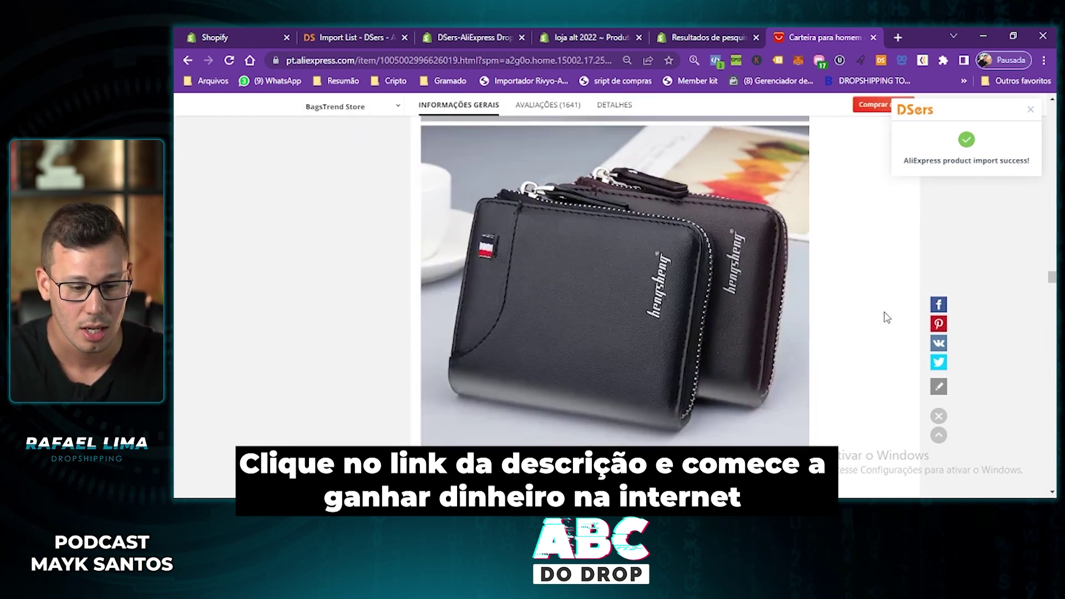
pyautogui.moveTo(1052, 283); pyautogui.dragTo(1052, 426)
pyautogui.scroll(-10, 1014, 474)
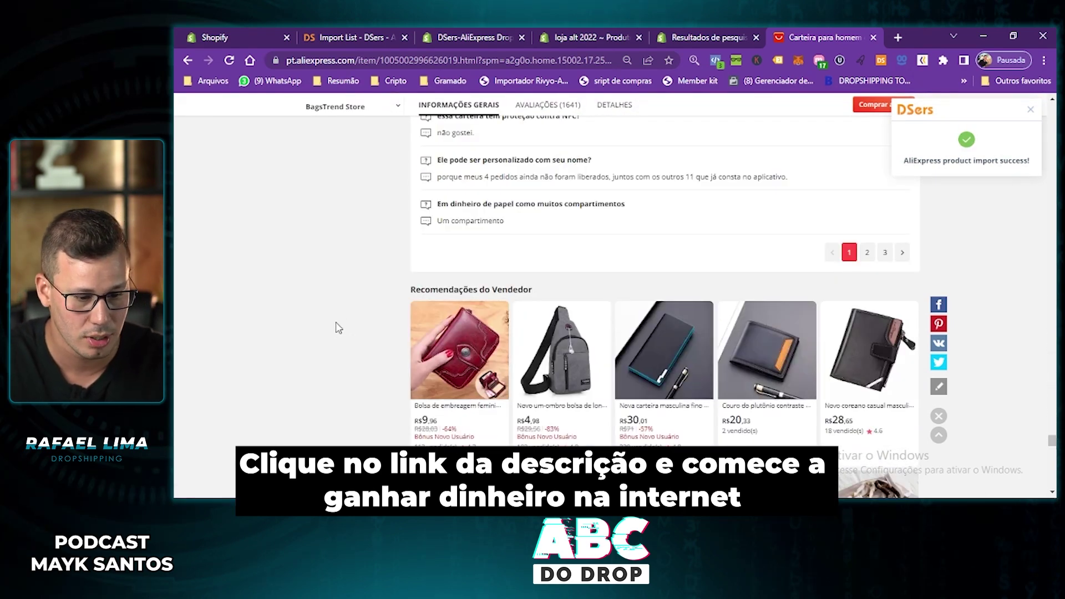
pyautogui.scroll(-3, 346, 326)
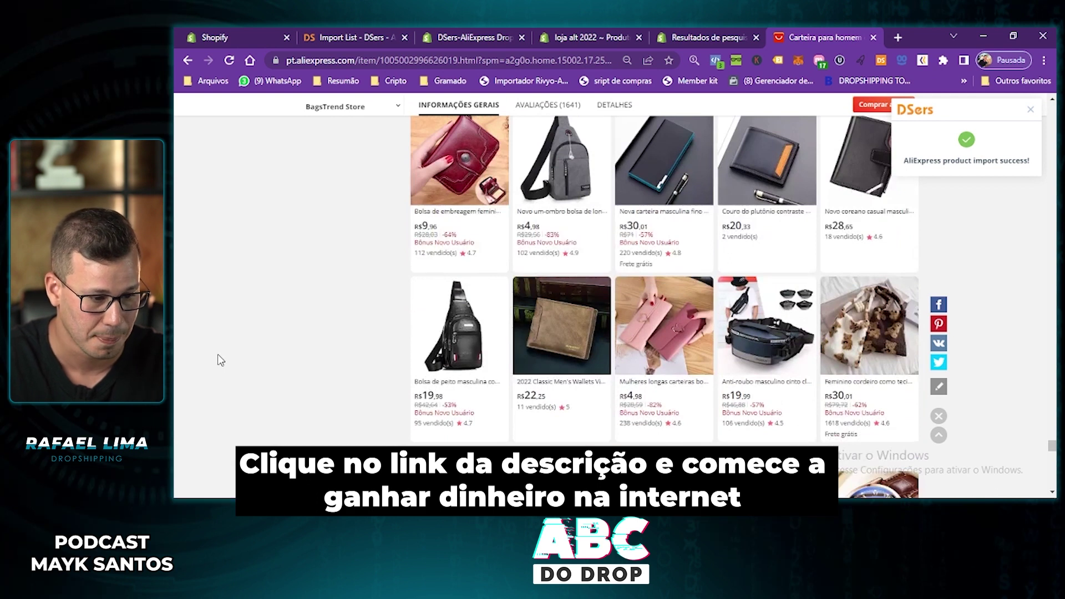
pyautogui.scroll(-5, 820, 343)
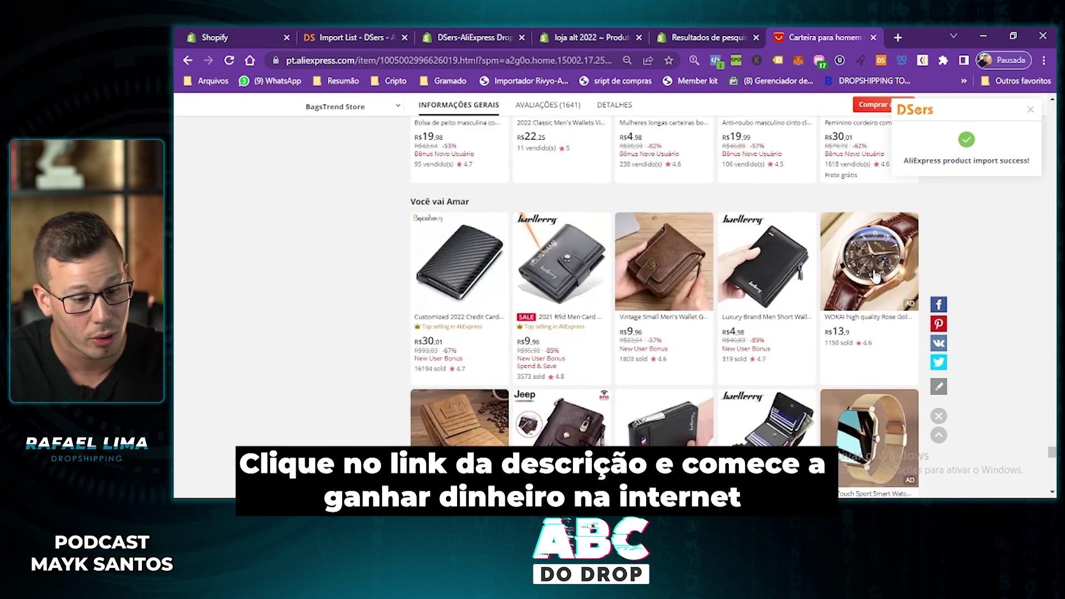
pyautogui.click(875, 276)
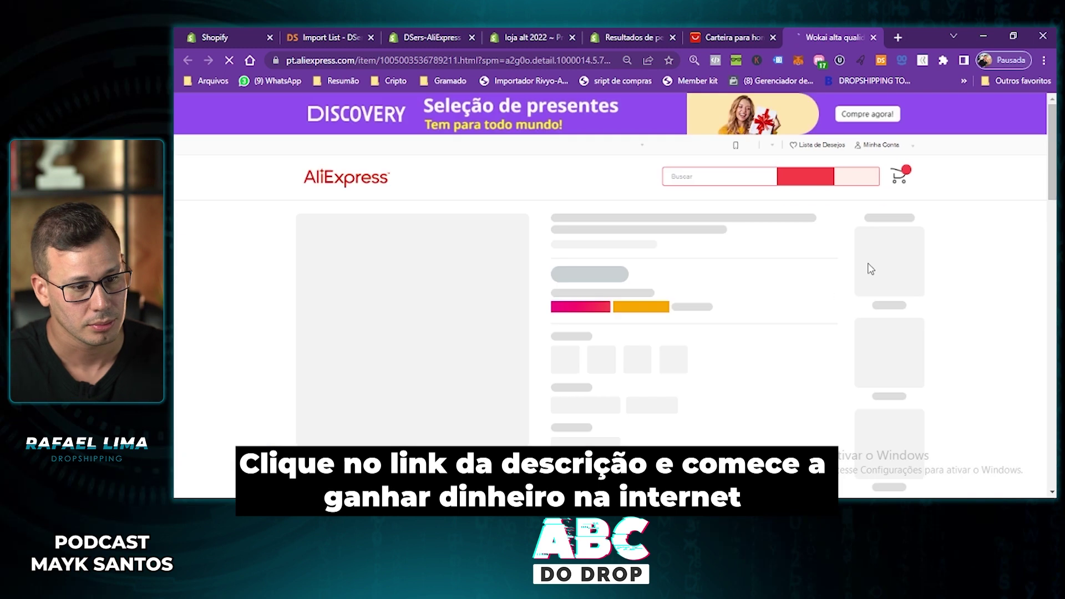
# Step: Import the WOKAI watch from its AliExpress product page into DSers
pyautogui.scroll(-2, 599, 389)
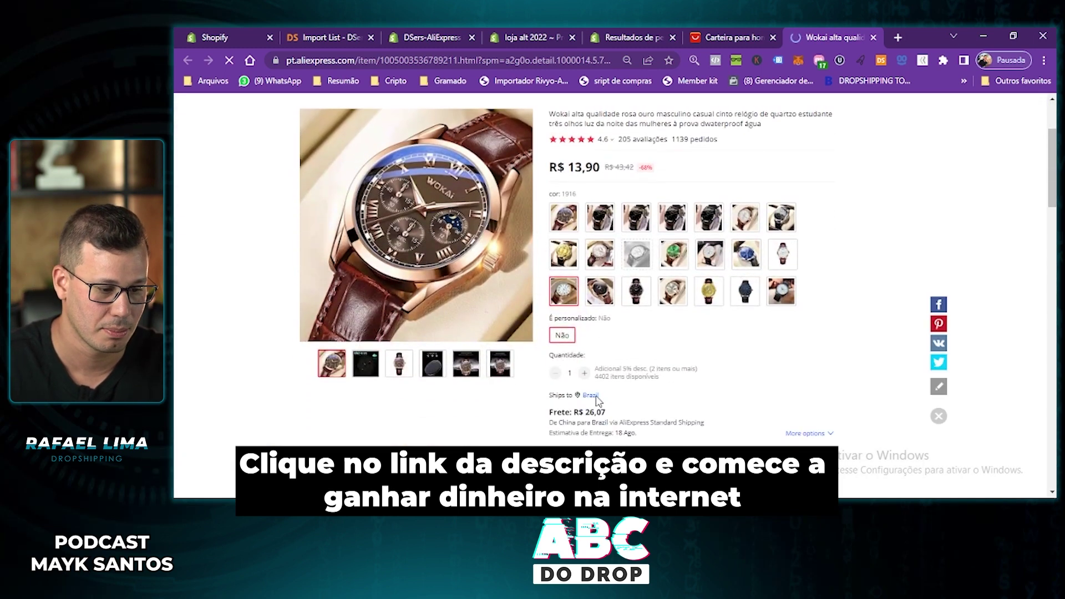
pyautogui.scroll(-1, 598, 399)
pyautogui.click(587, 423)
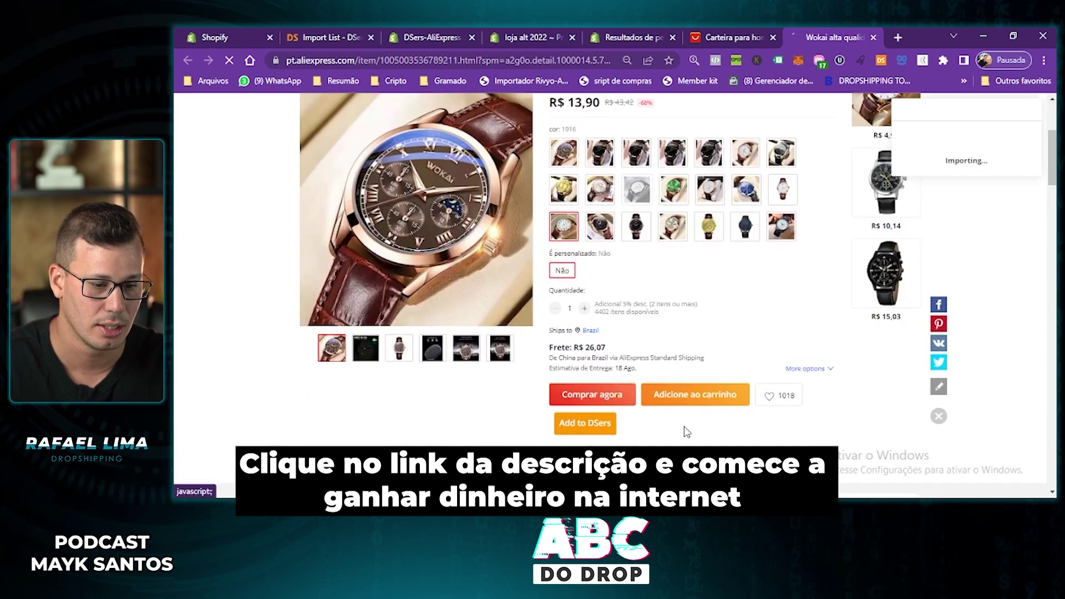